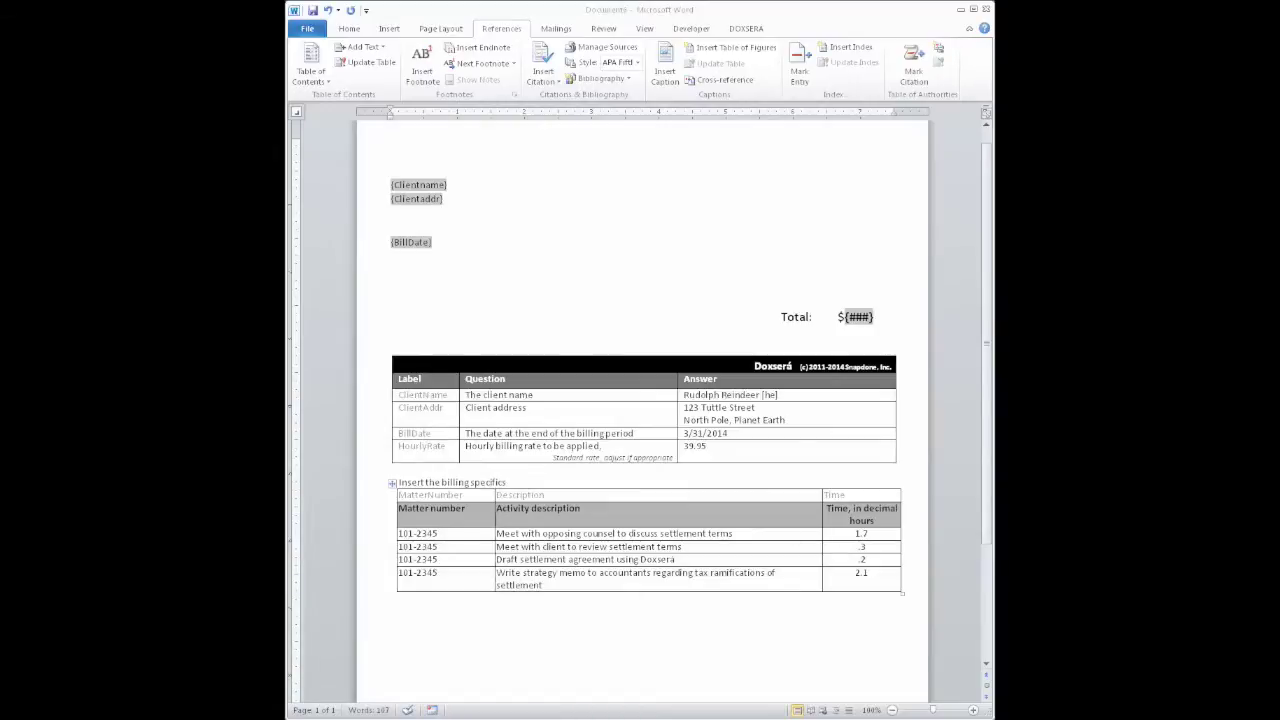
# Examine the client question-and-answer table and the billing specifics table below it, row by row.
pyautogui.click(391, 271)
pyautogui.moveTo(427, 396); pyautogui.dragTo(740, 435)
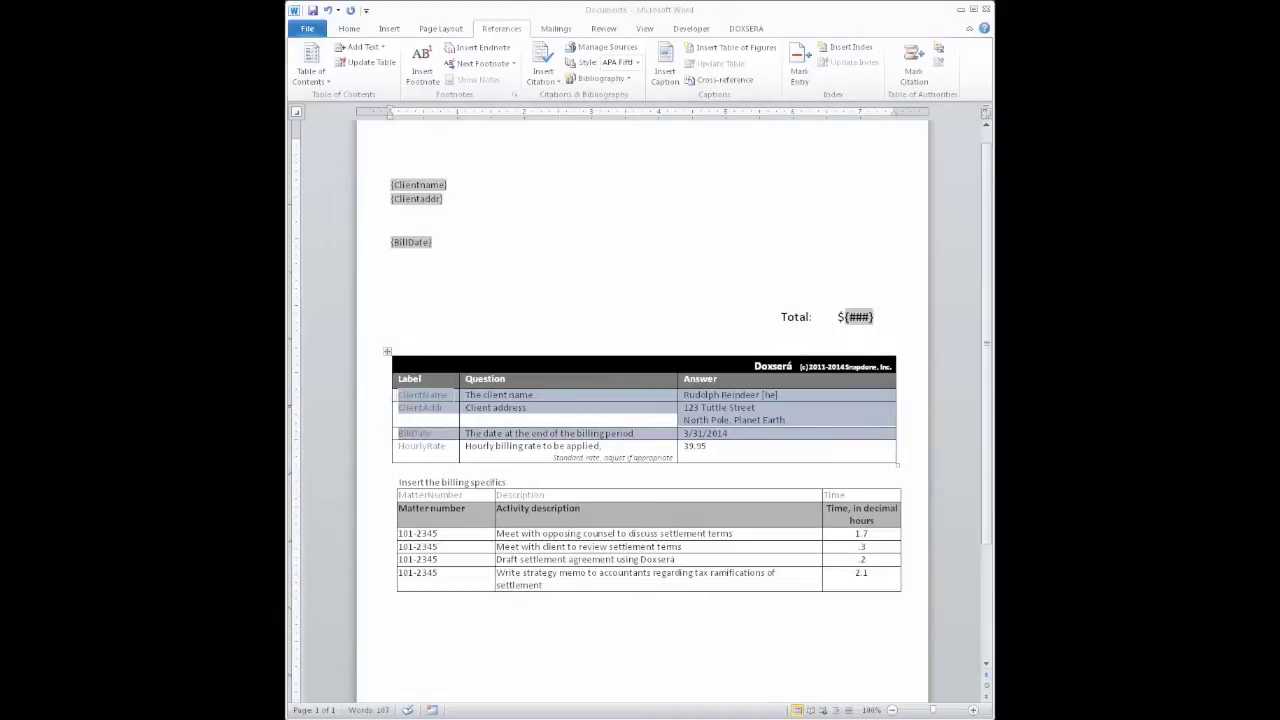
pyautogui.moveTo(740, 435); pyautogui.dragTo(740, 450)
pyautogui.click(454, 396)
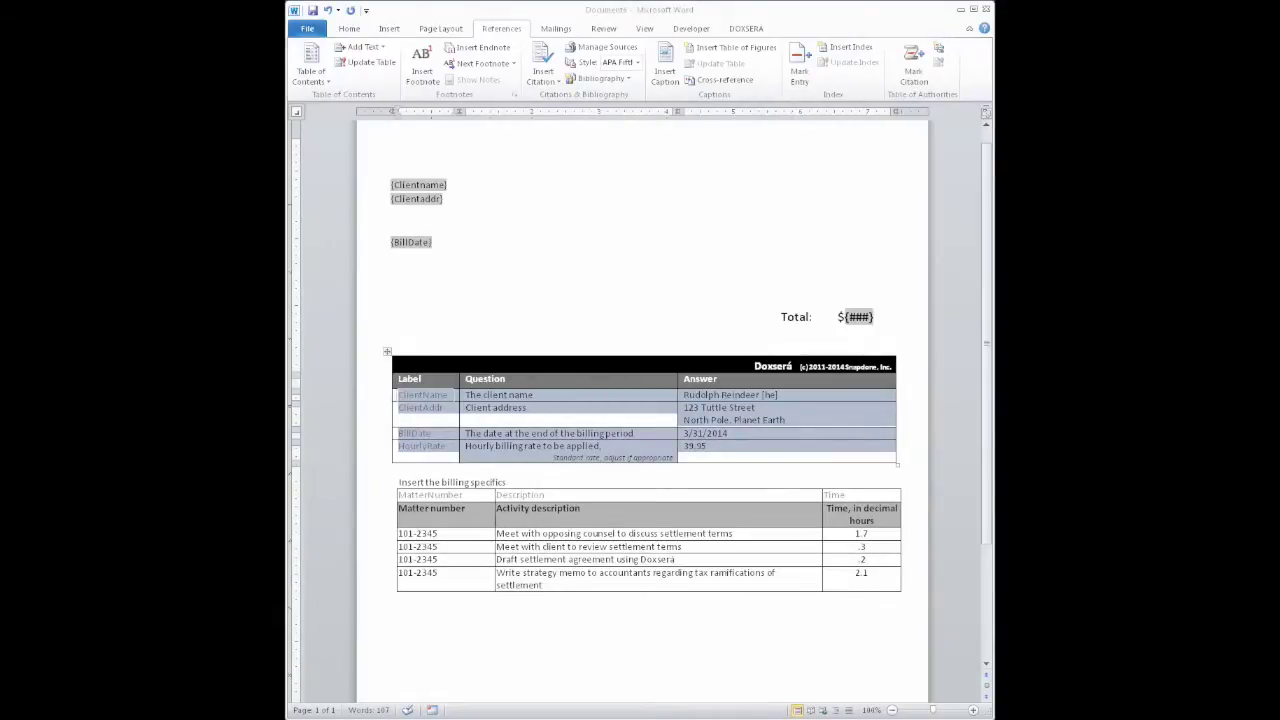
pyautogui.moveTo(400, 495); pyautogui.dragTo(760, 547)
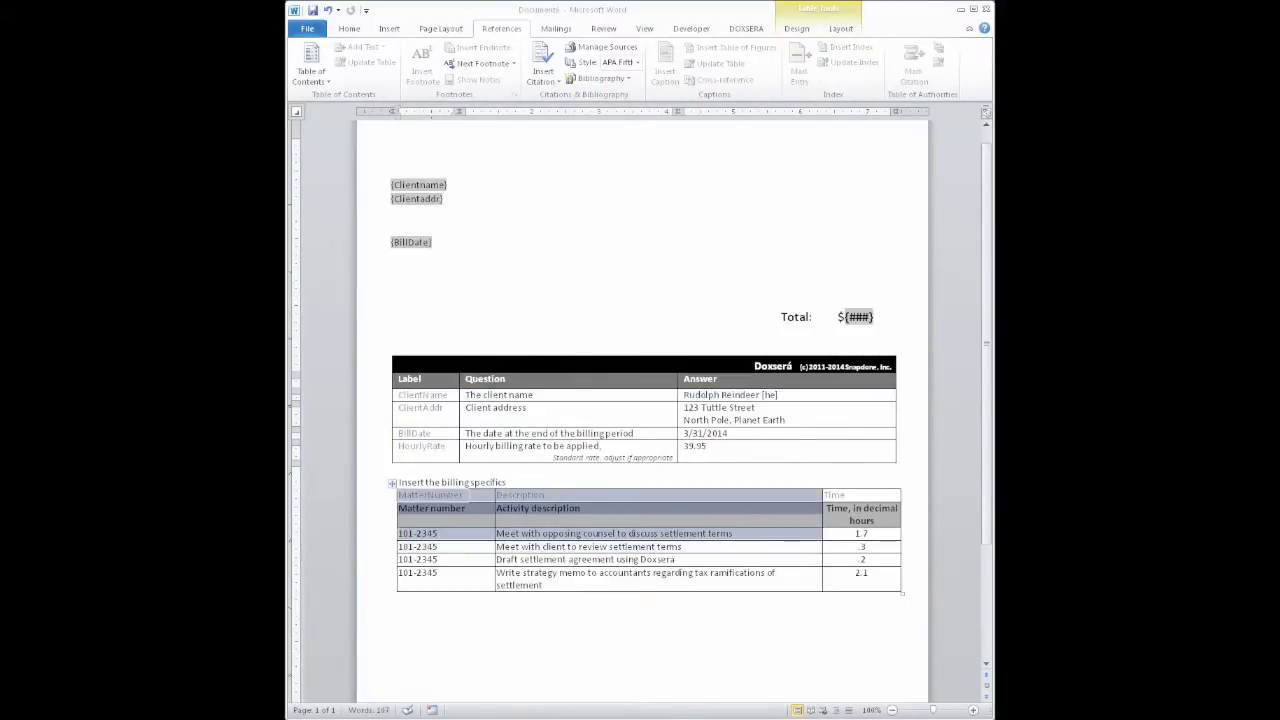
pyautogui.moveTo(760, 547); pyautogui.dragTo(862, 560)
pyautogui.moveTo(740, 560); pyautogui.dragTo(740, 578)
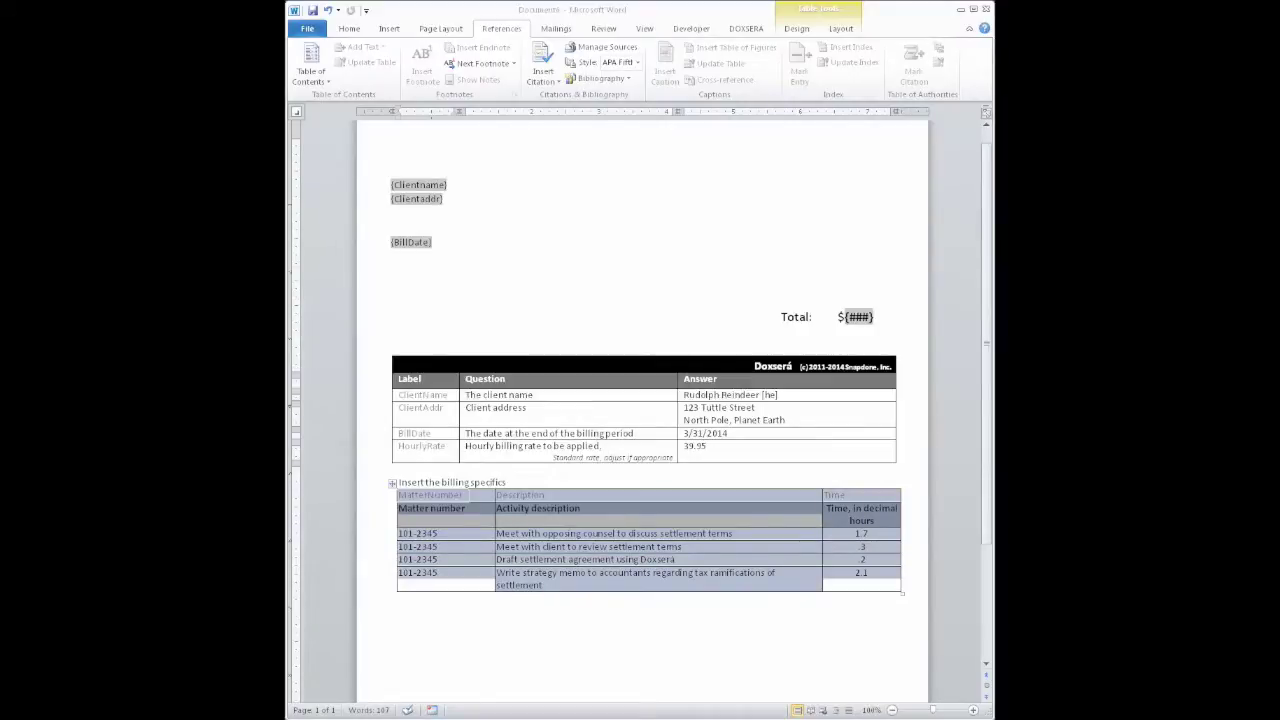
pyautogui.moveTo(740, 578); pyautogui.dragTo(858, 575)
pyautogui.press('Delete')
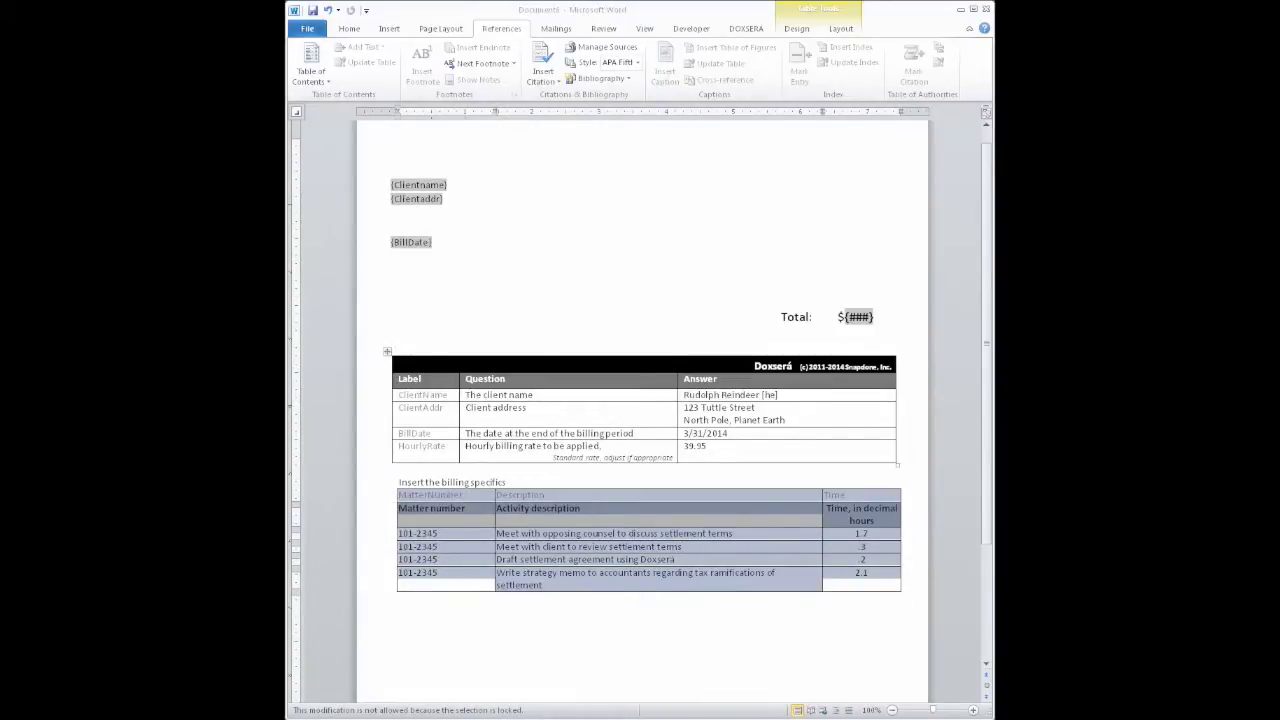
# Insert a Doxserá list based on MatterNumber on the blank line beneath the BillDate field.
pyautogui.click(391, 271)
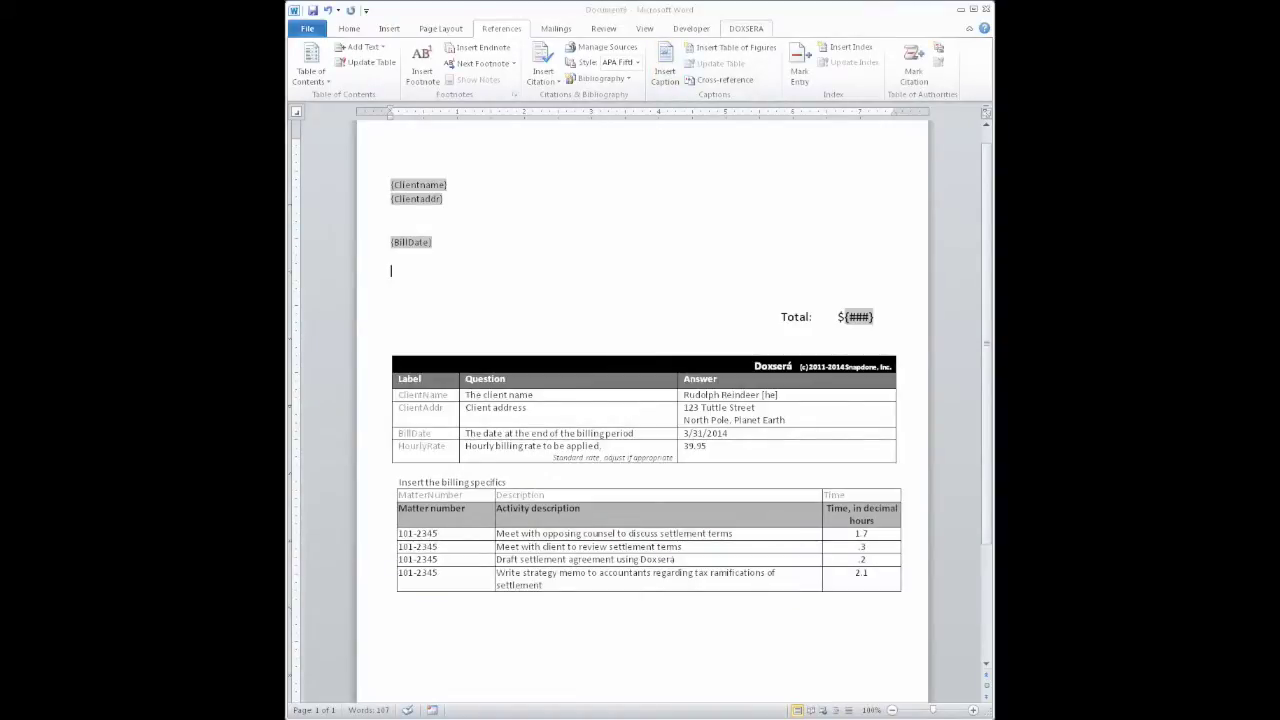
pyautogui.click(746, 29)
pyautogui.click(703, 62)
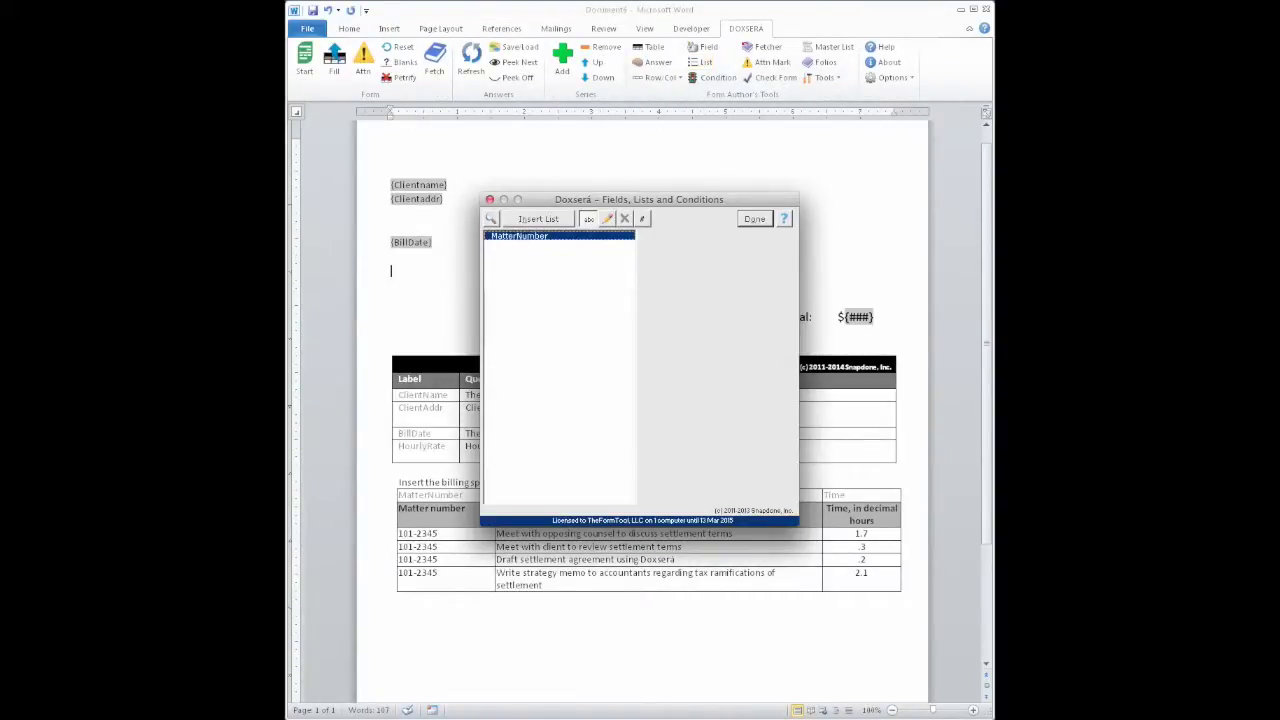
pyautogui.click(539, 219)
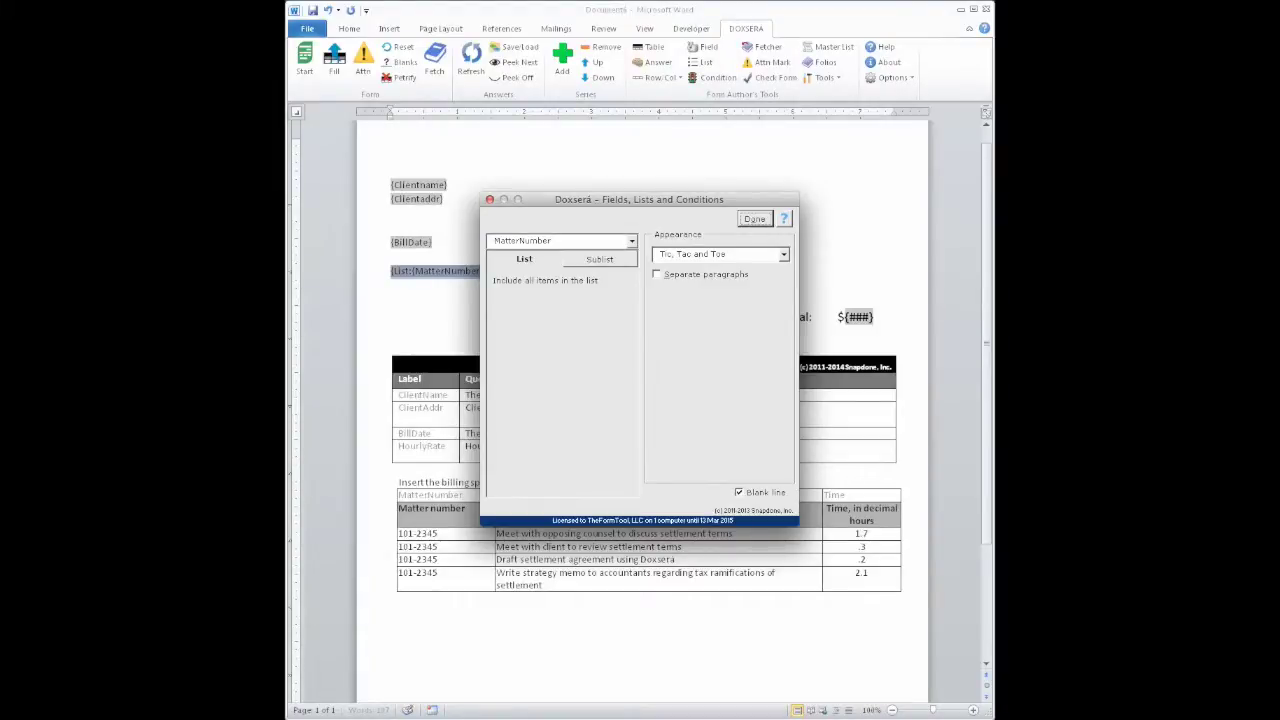
# Format the MatterNumber list as a table with 4 columns and headings in the first row.
pyautogui.click(784, 254)
pyautogui.click(688, 314)
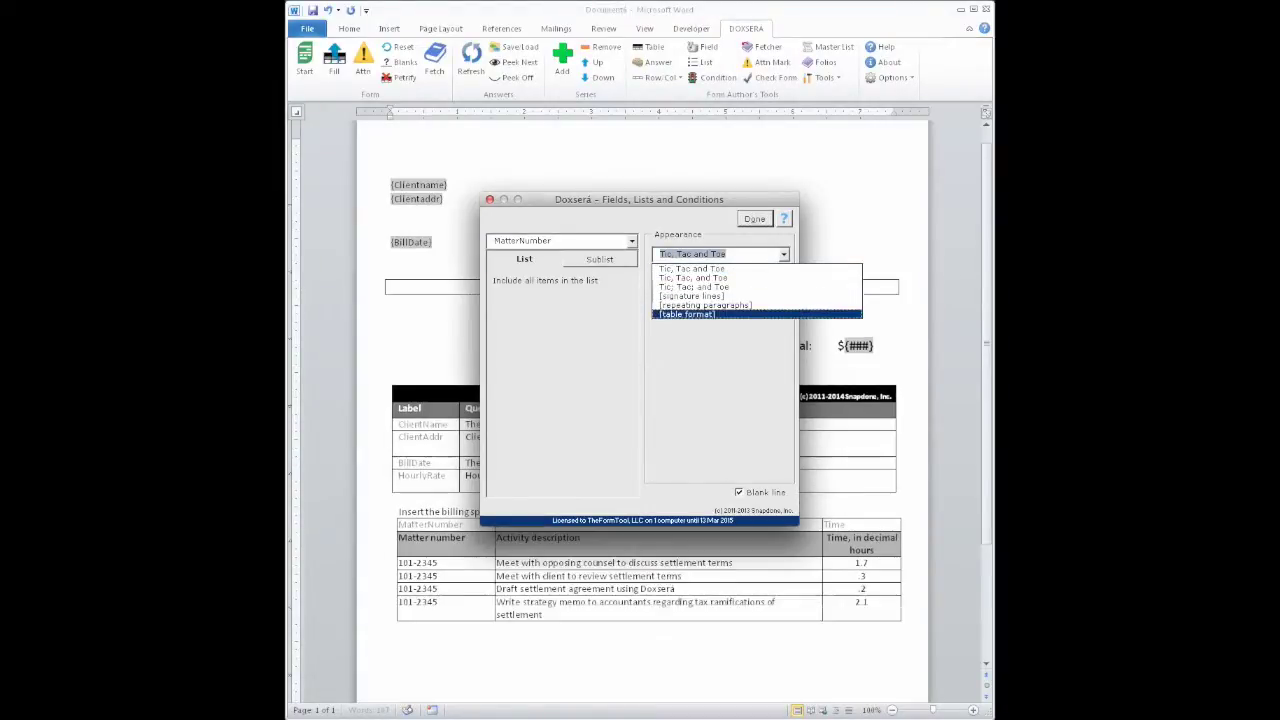
pyautogui.press('Return')
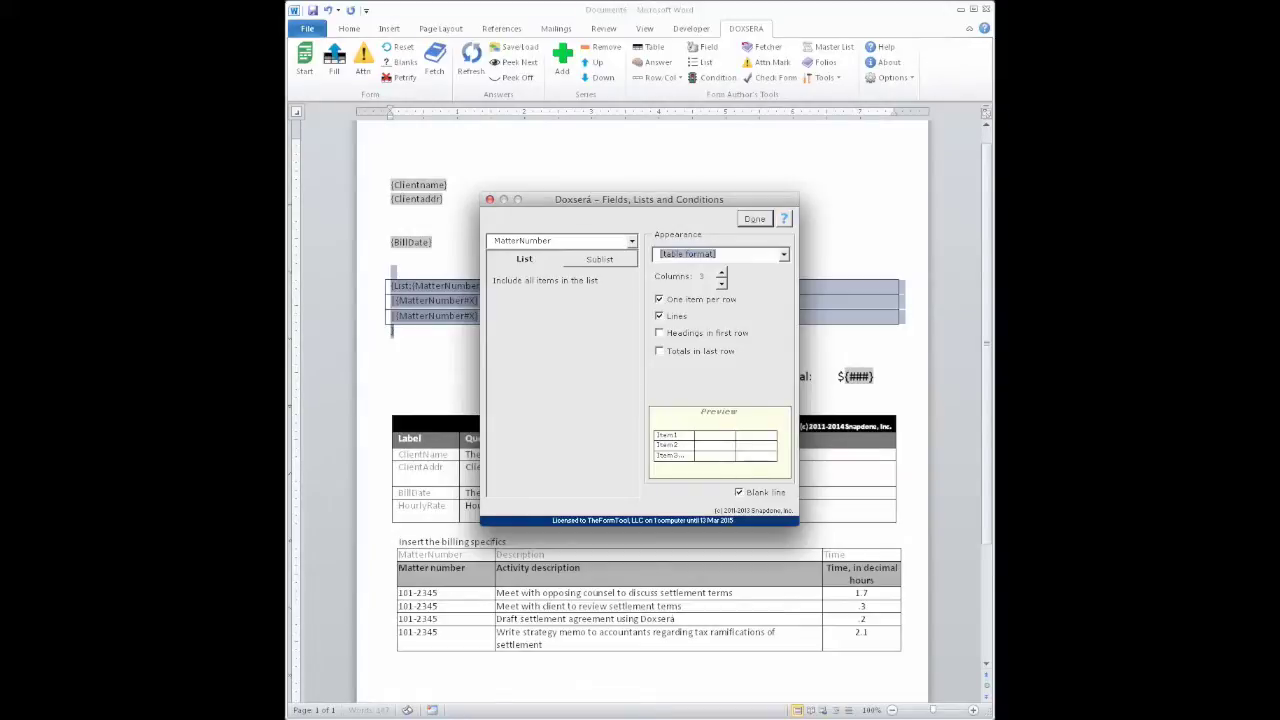
pyautogui.click(721, 272)
pyautogui.click(660, 333)
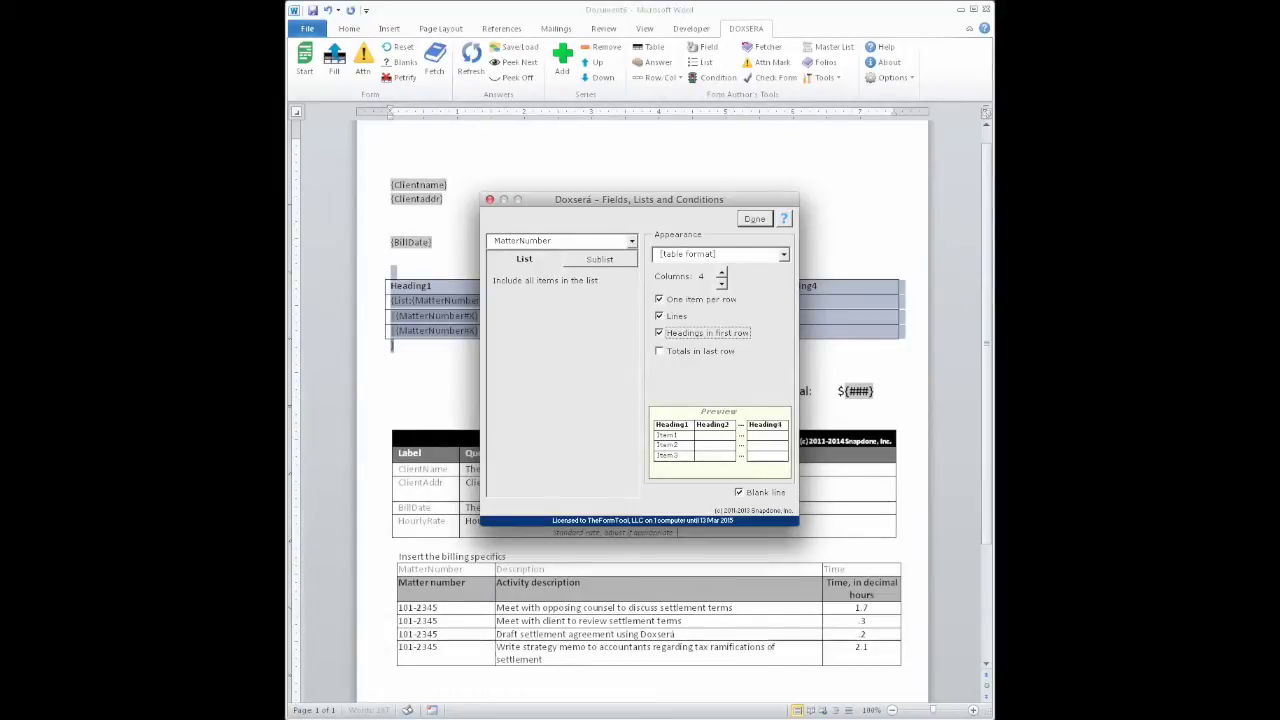
pyautogui.press('Return')
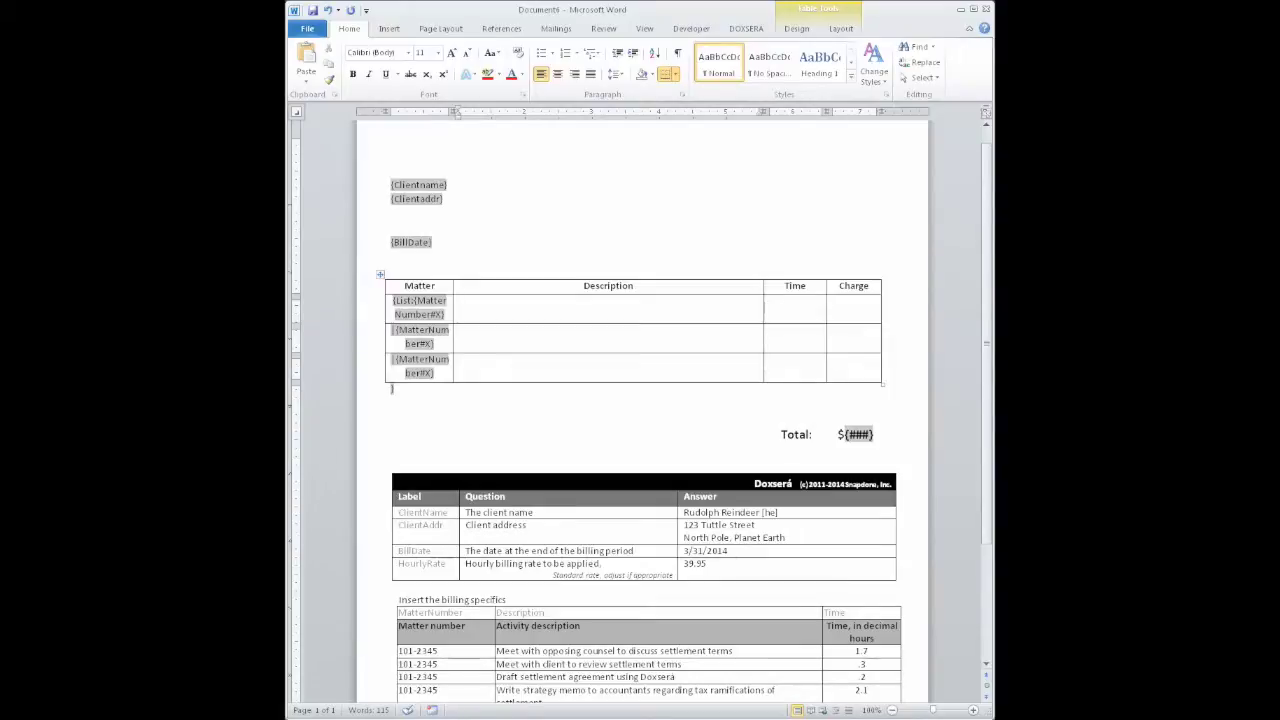
# Examine the structure of the new billing table, looking at its first, middle and last MatterNumber rows in turn.
pyautogui.click(380, 275)
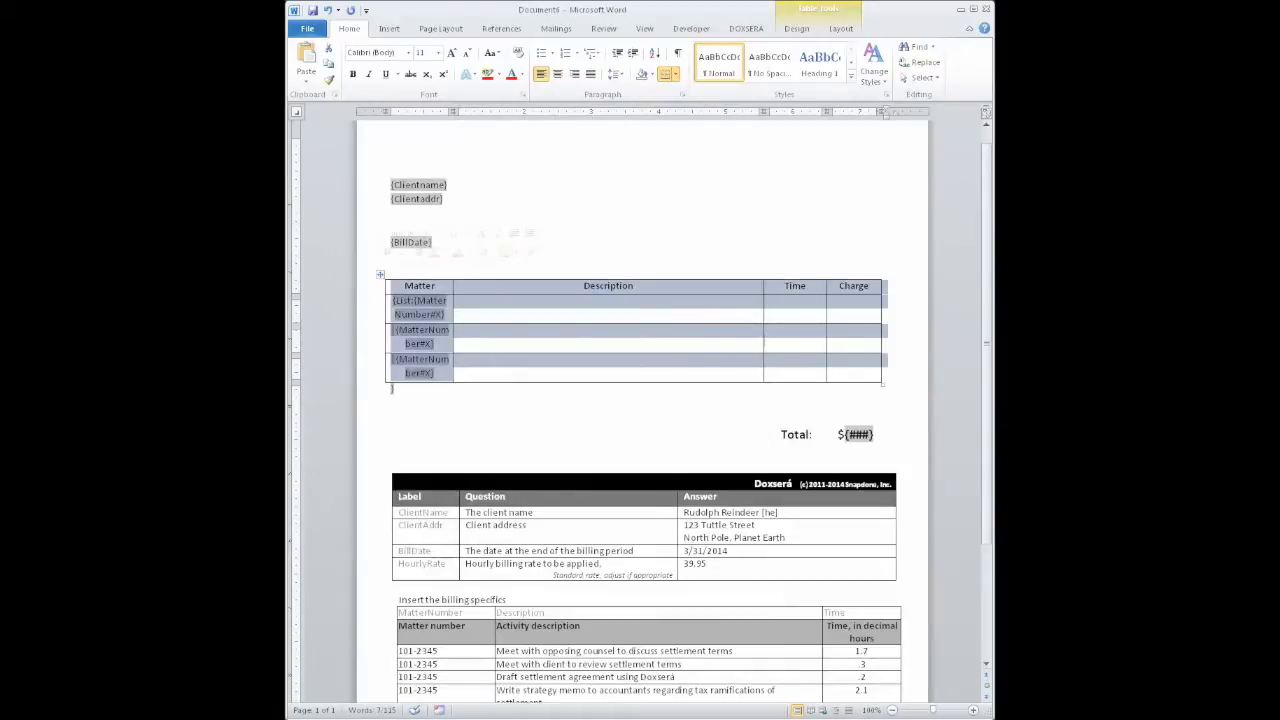
pyautogui.click(460, 301)
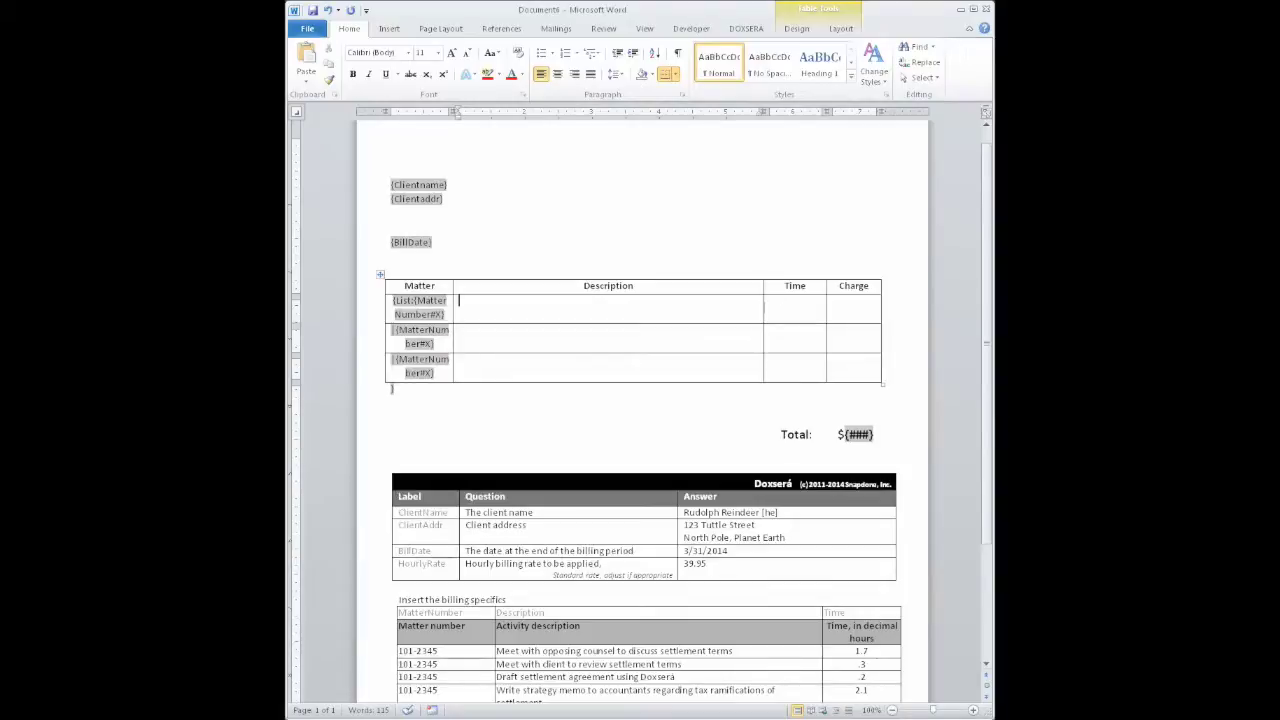
pyautogui.moveTo(391, 302); pyautogui.dragTo(560, 305)
pyautogui.hotkey('shift', 'Right')
pyautogui.hotkey('shift', 'Right')
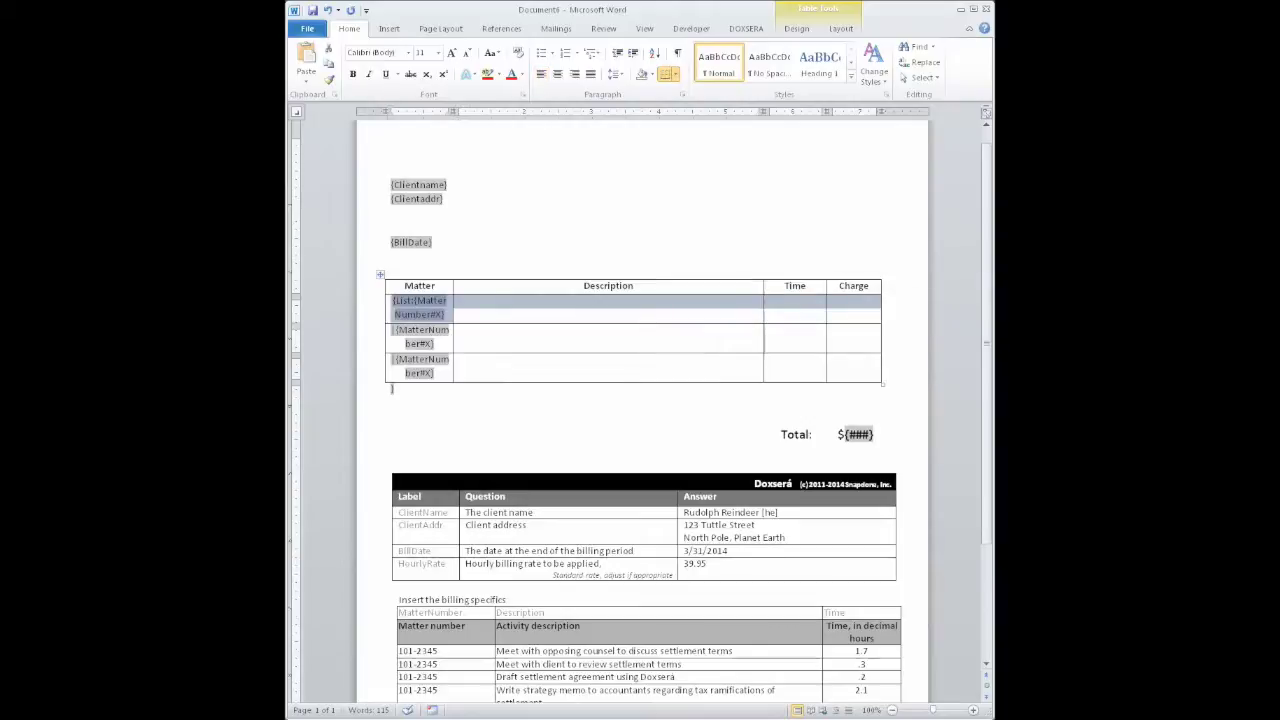
pyautogui.moveTo(853, 335); pyautogui.dragTo(430, 335)
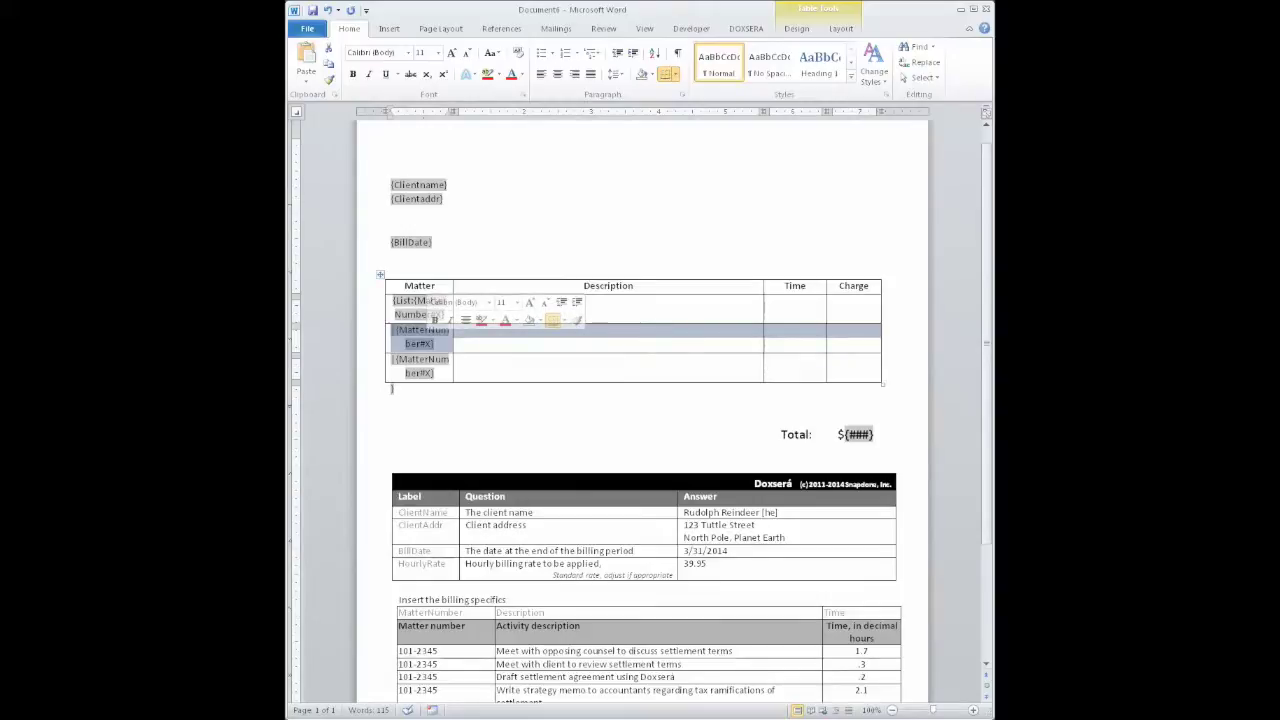
pyautogui.moveTo(425, 366); pyautogui.dragTo(700, 362)
pyautogui.hotkey('shift', 'Right')
pyautogui.hotkey('shift', 'Right')
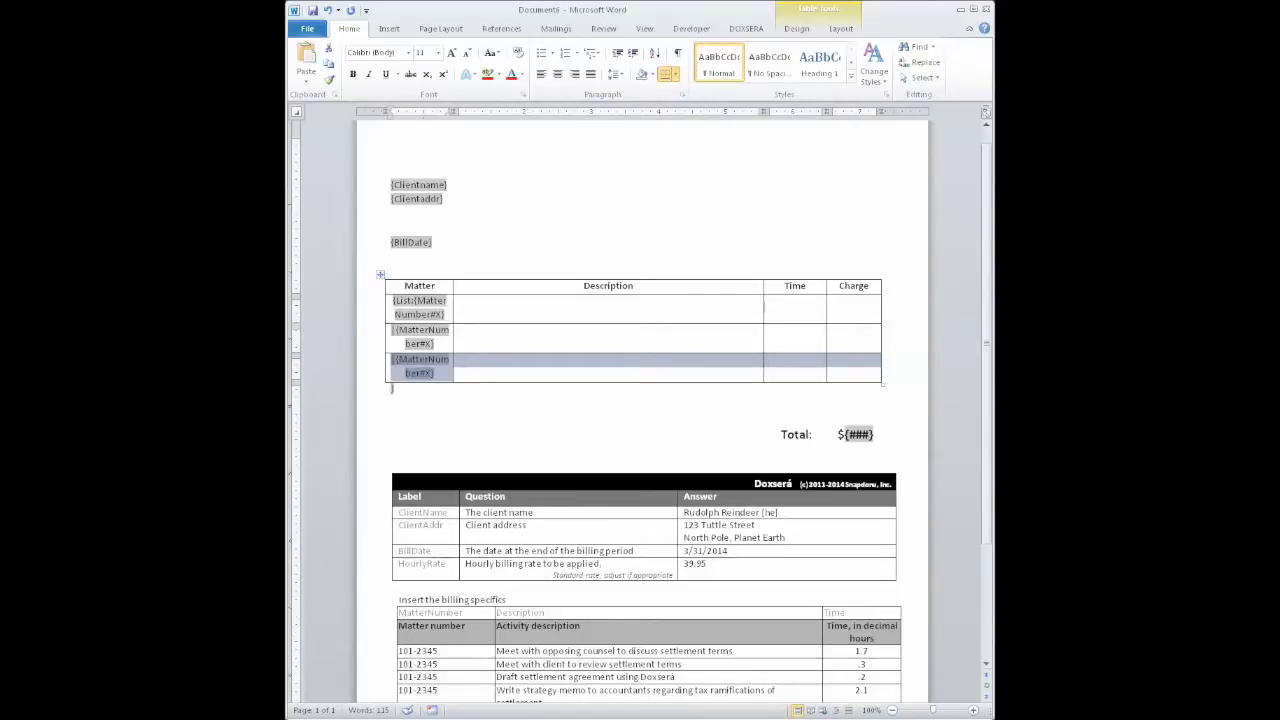
pyautogui.click(422, 366)
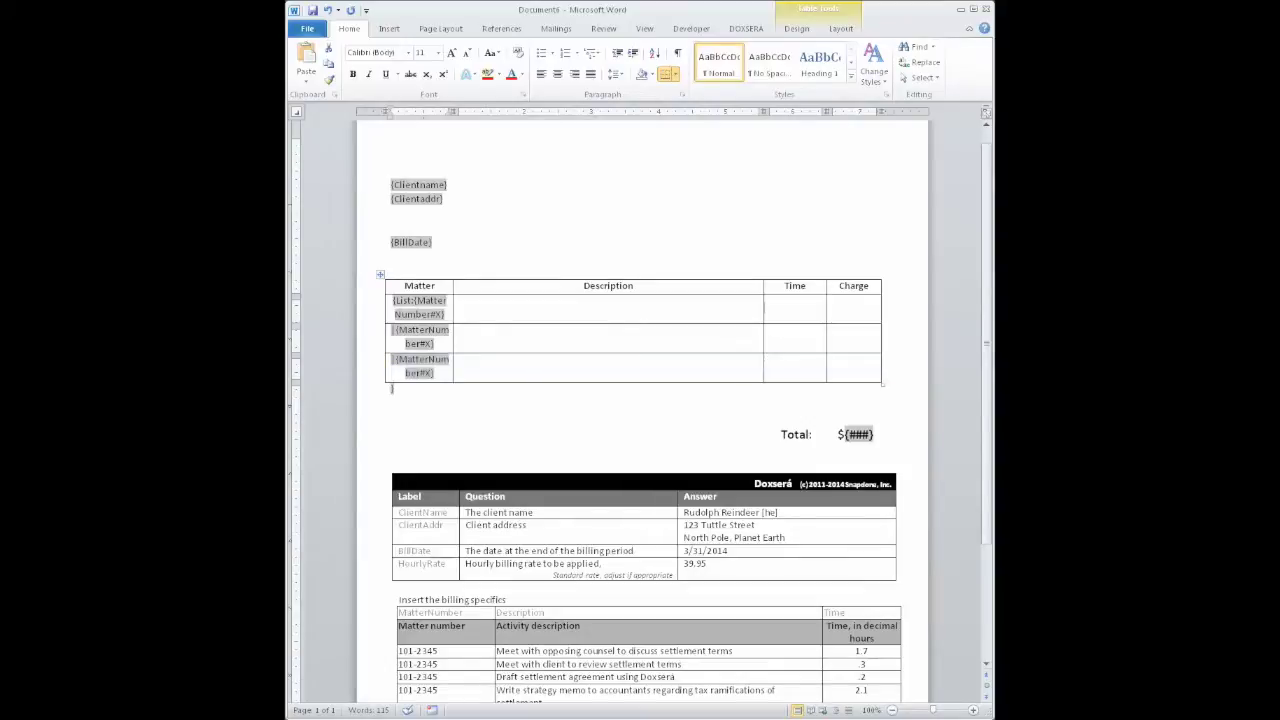
pyautogui.moveTo(422, 337); pyautogui.dragTo(600, 338)
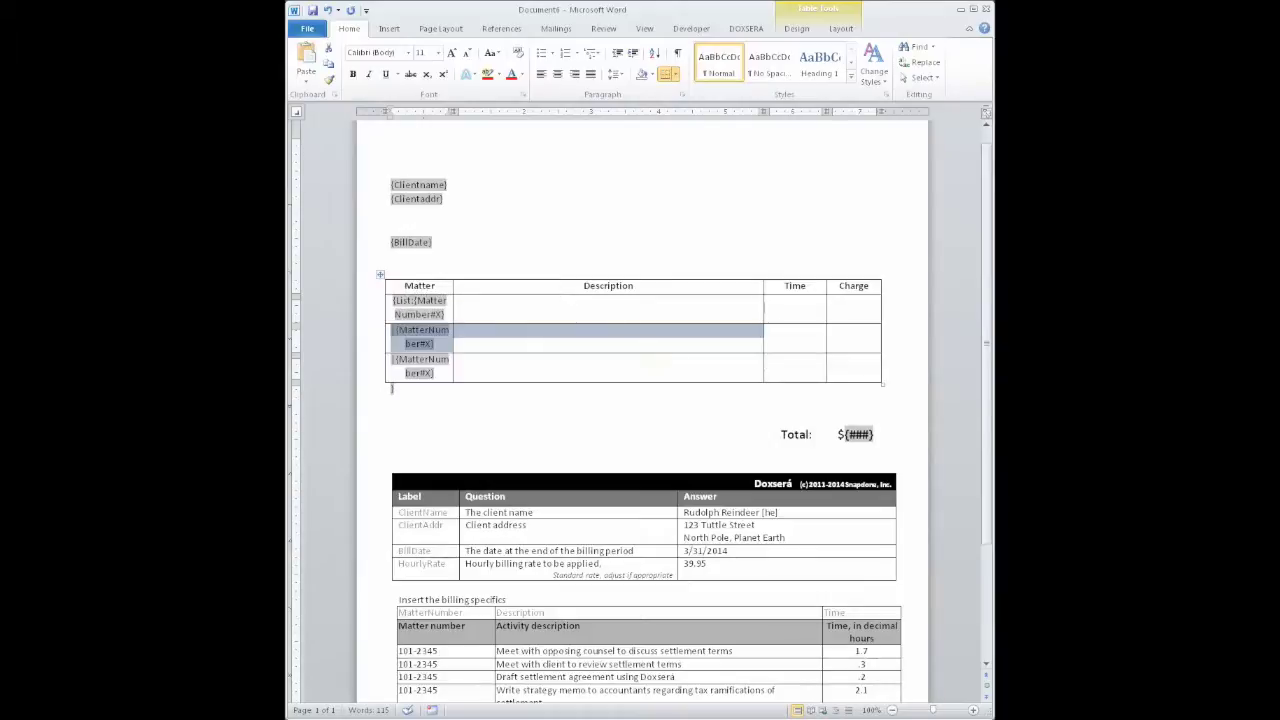
# Insert the Description field for the current item in the first row's Description cell, as free-form text.
pyautogui.click(460, 301)
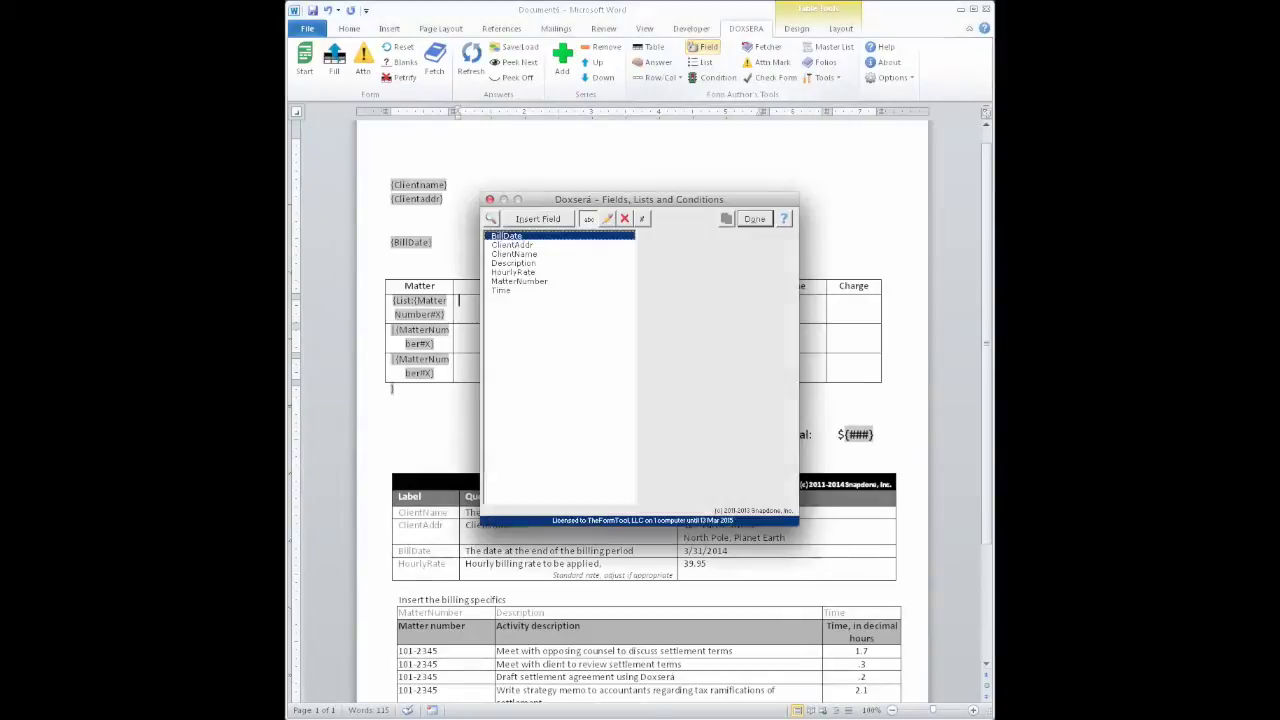
pyautogui.moveTo(645, 199); pyautogui.dragTo(777, 122)
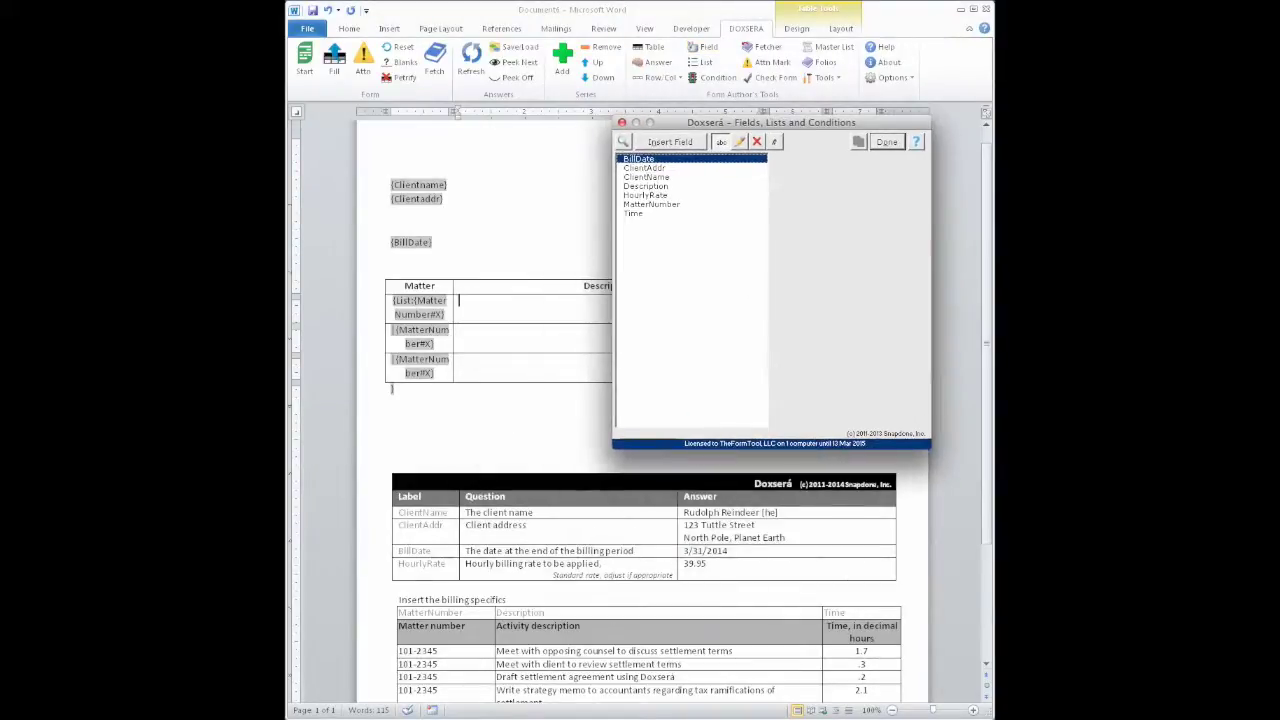
pyautogui.click(646, 186)
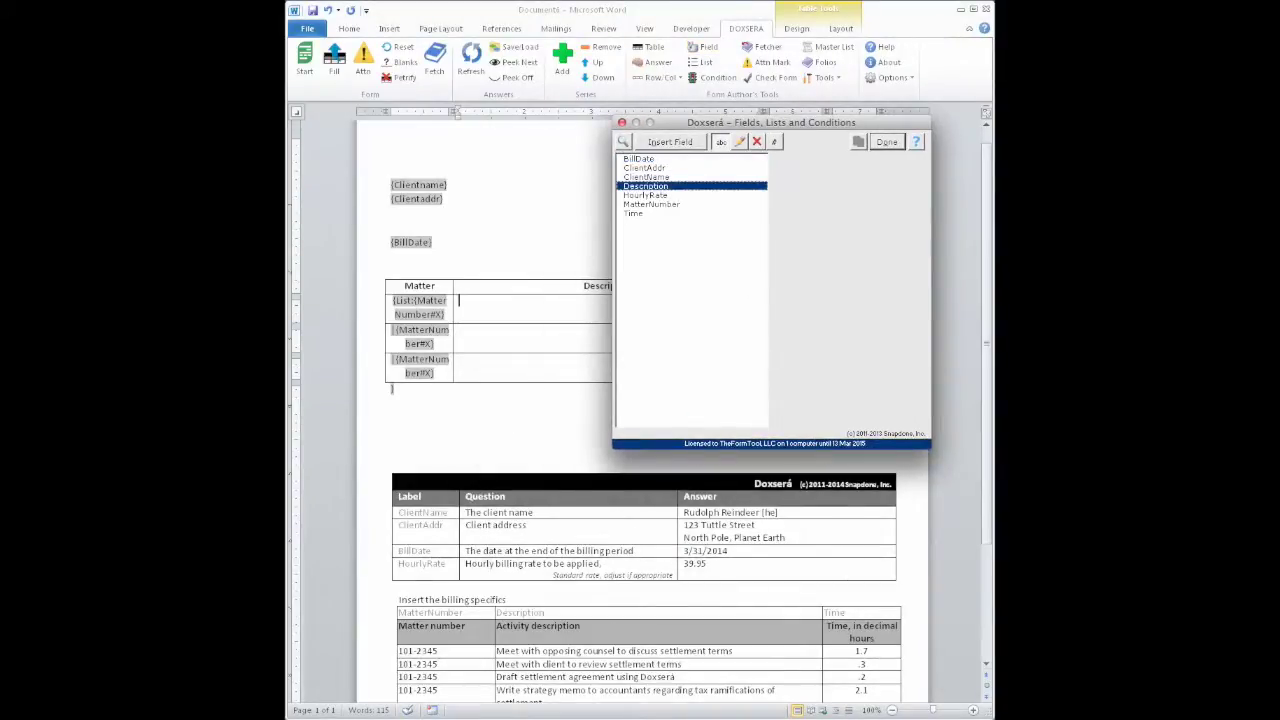
pyautogui.click(670, 142)
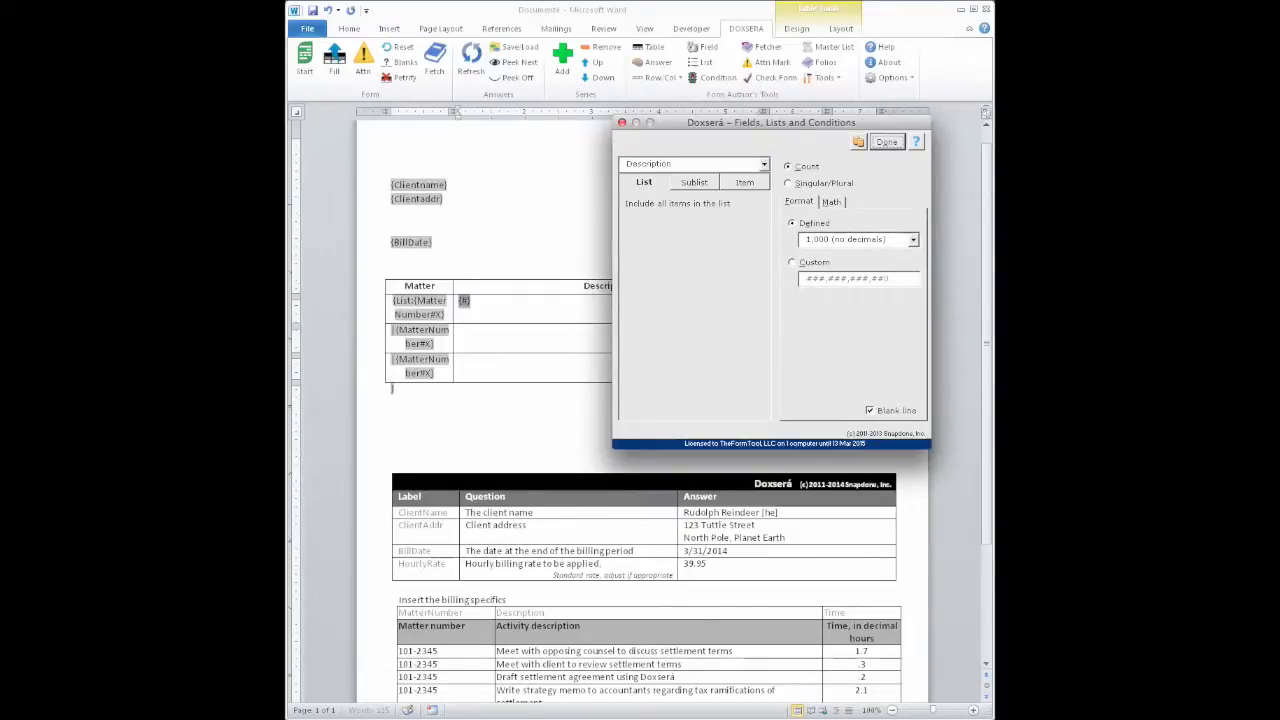
pyautogui.click(745, 182)
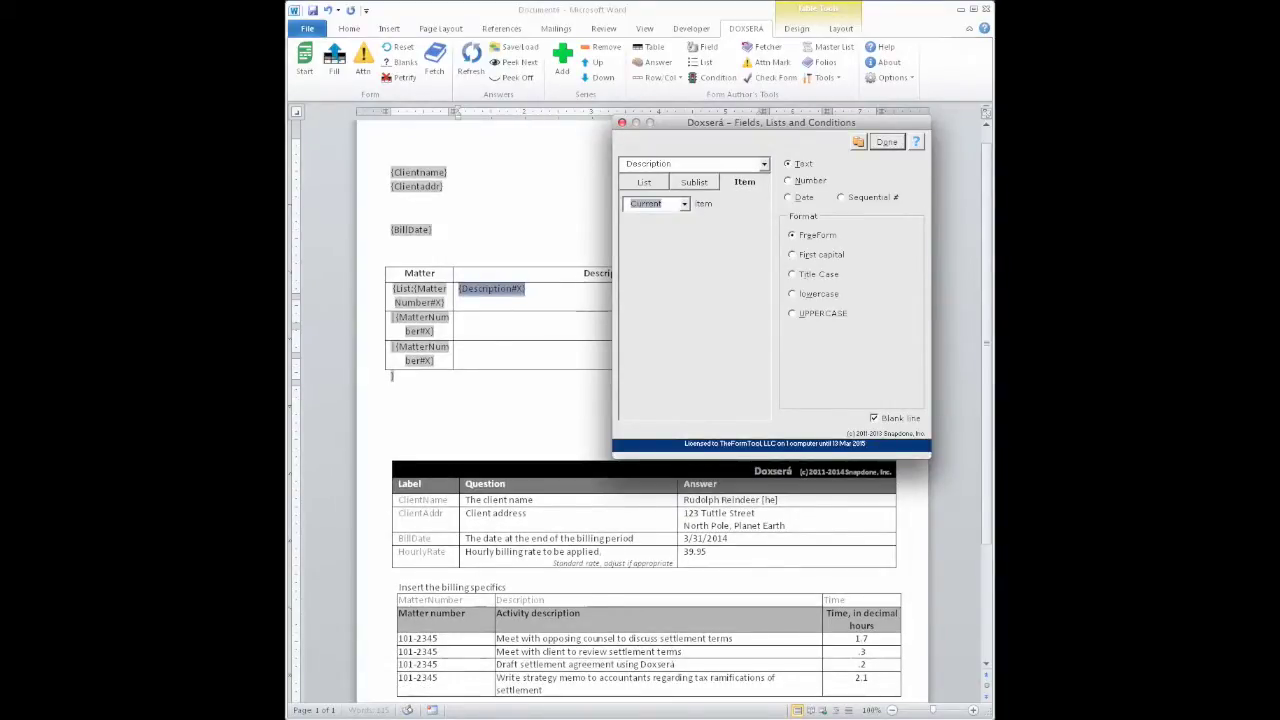
pyautogui.click(887, 142)
pyautogui.press('Return')
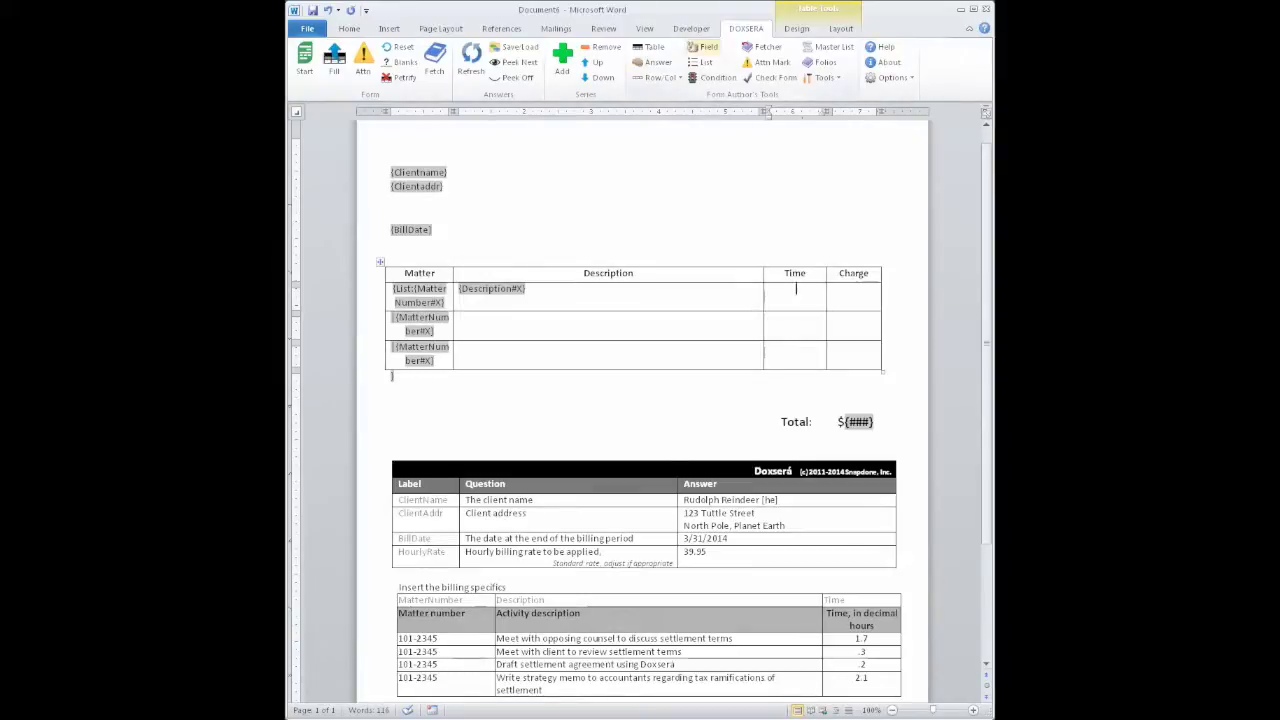
# Insert the Time field for the current item in the first row's Time cell, as free-form text.
pyautogui.click(706, 47)
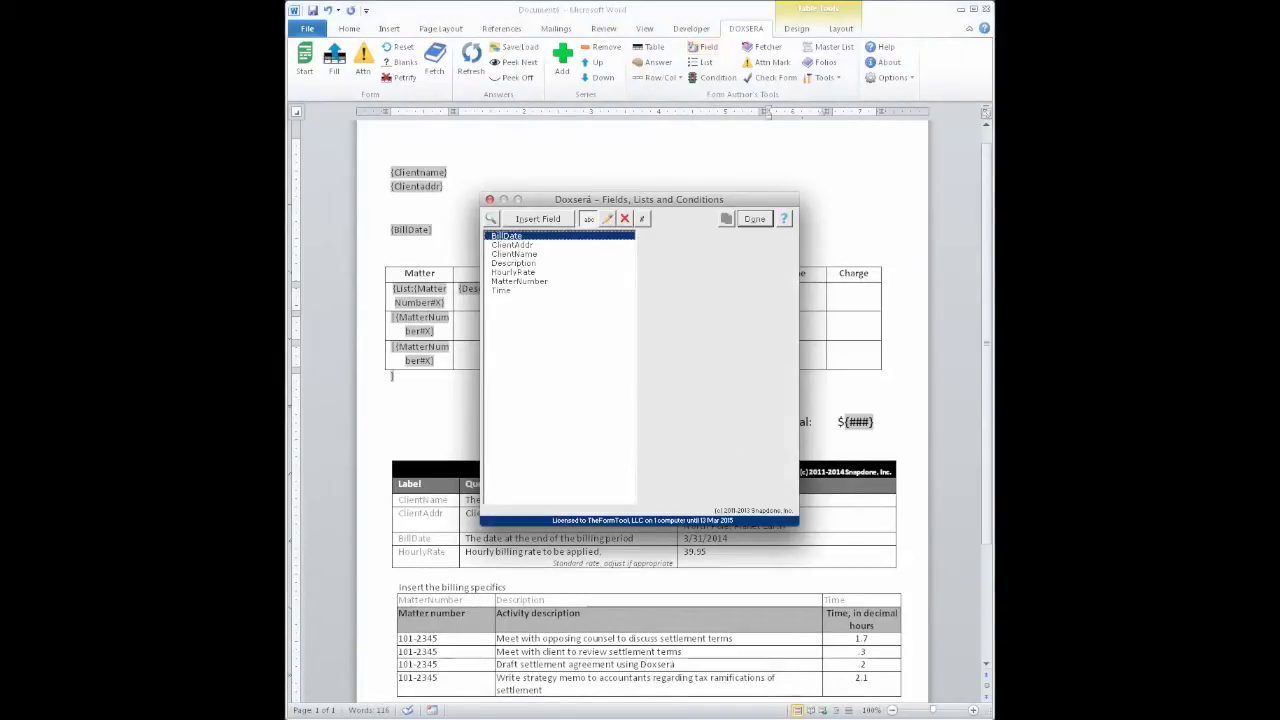
pyautogui.click(501, 290)
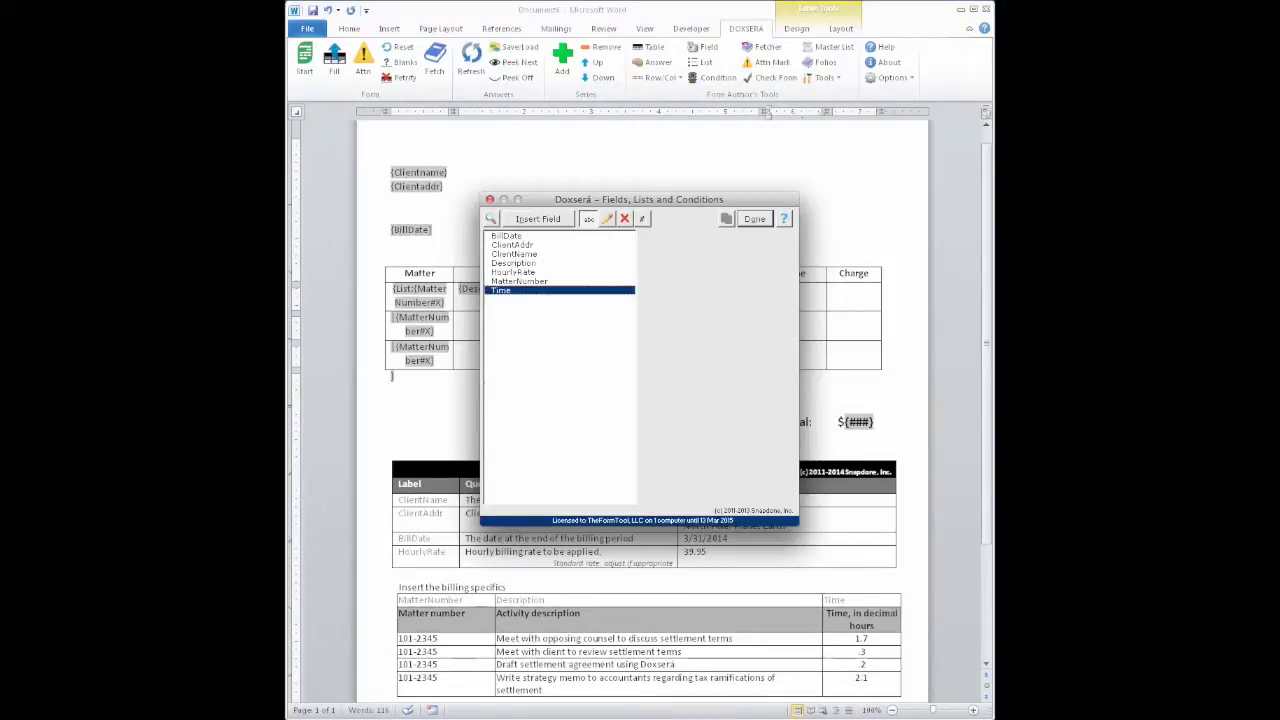
pyautogui.click(538, 219)
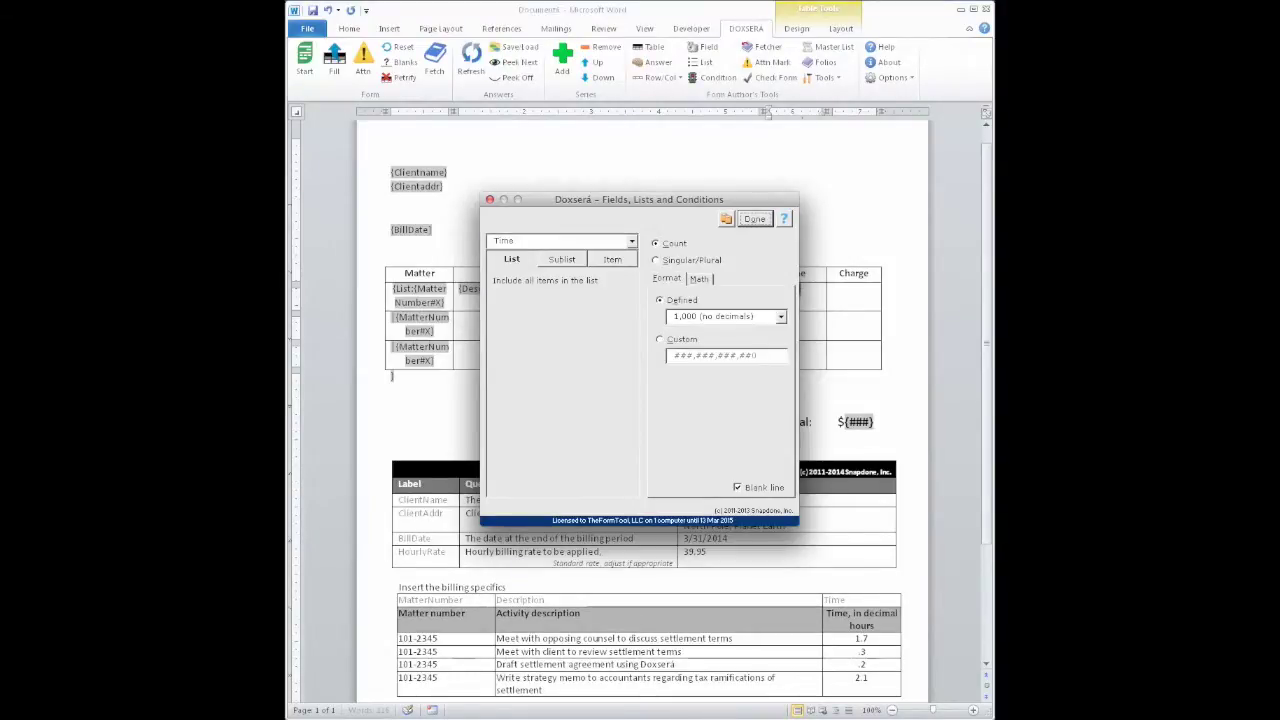
pyautogui.click(612, 260)
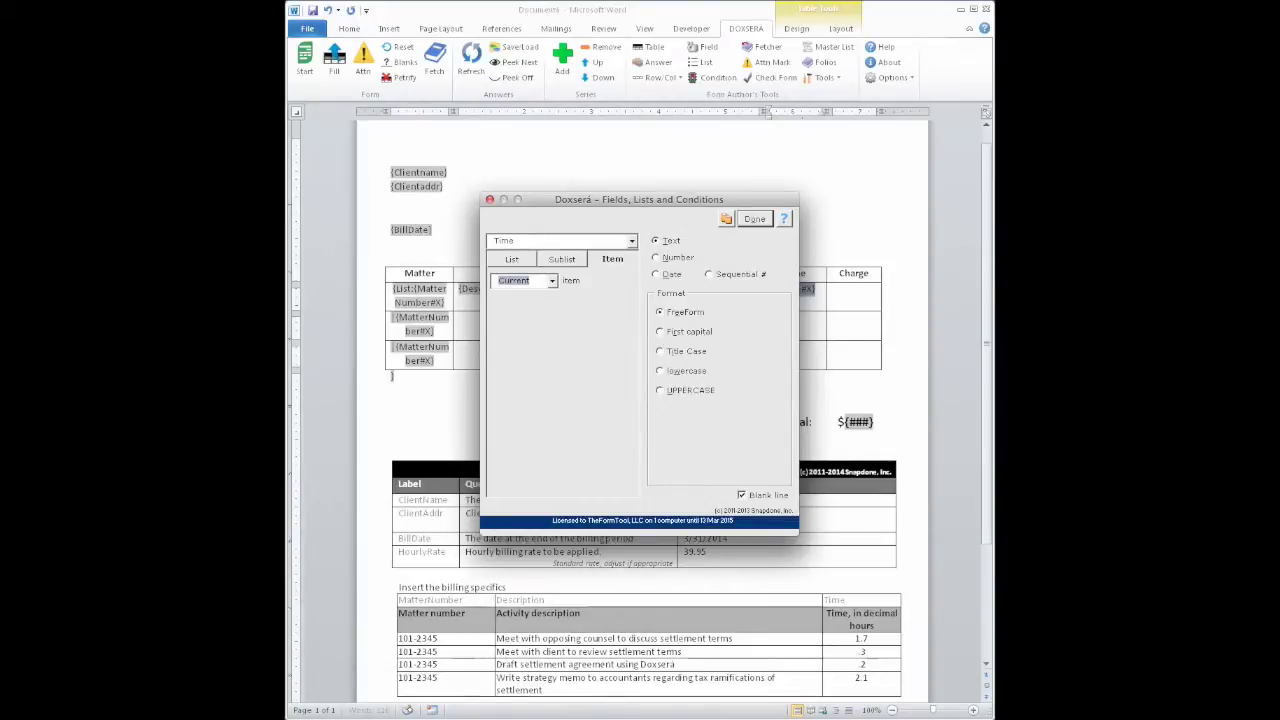
pyautogui.click(754, 218)
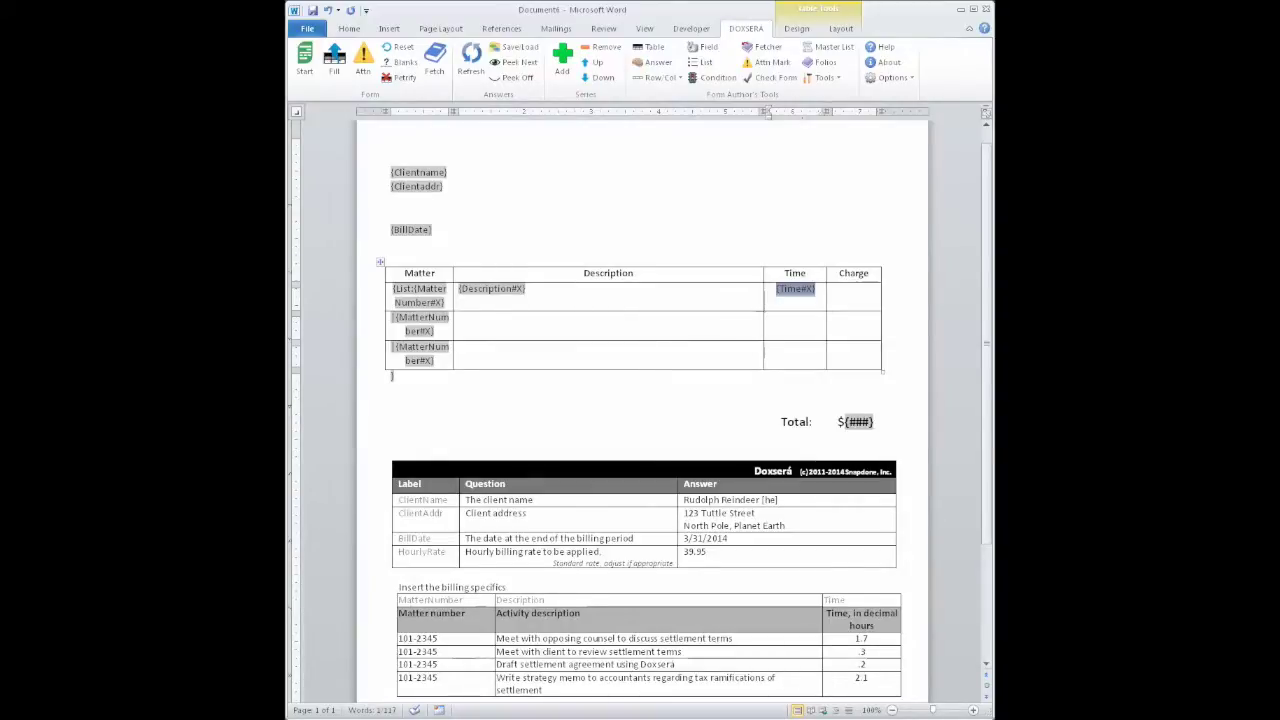
# Insert the HourlyRate field in the first row's Charge cell, as a number.
pyautogui.click(855, 289)
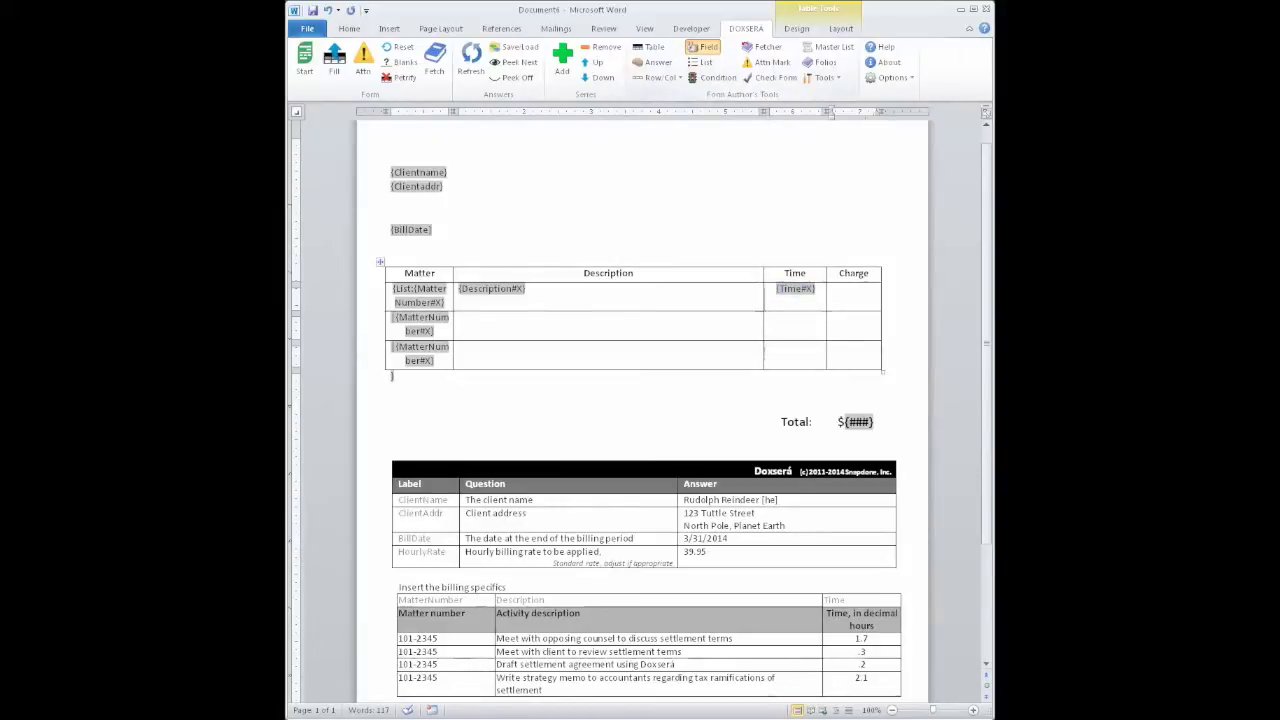
pyautogui.click(707, 47)
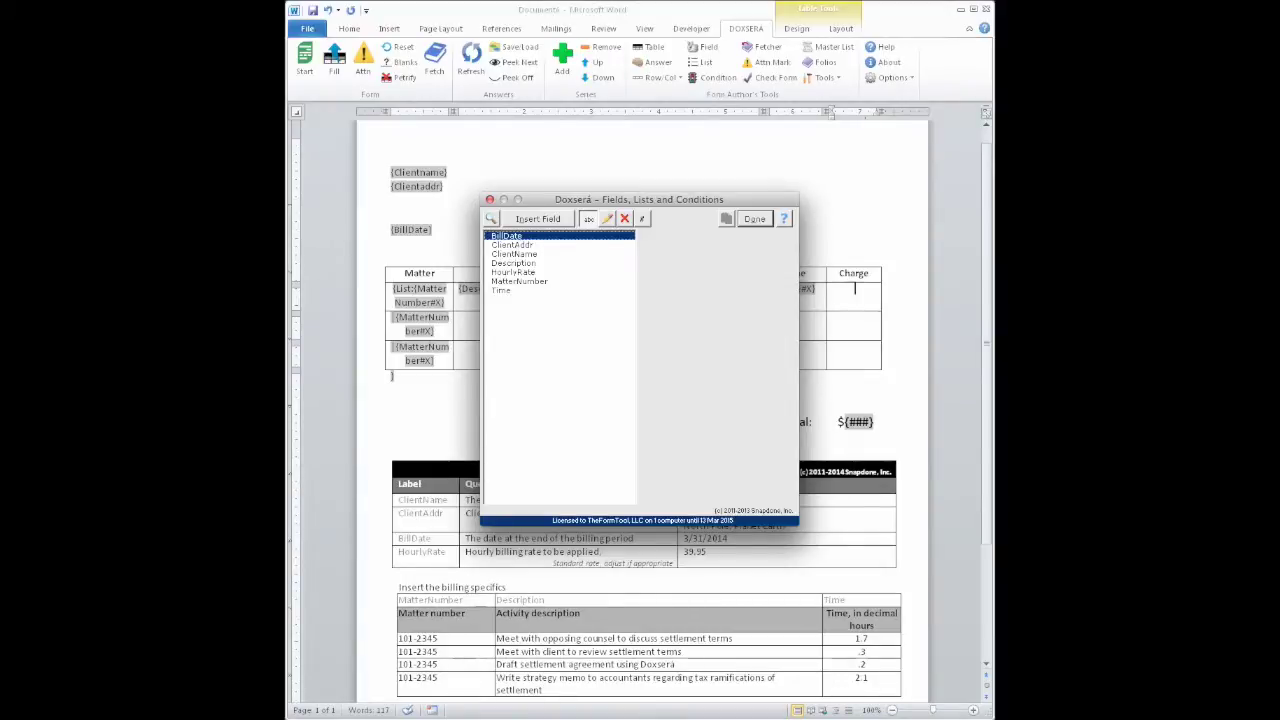
pyautogui.click(513, 272)
pyautogui.click(538, 219)
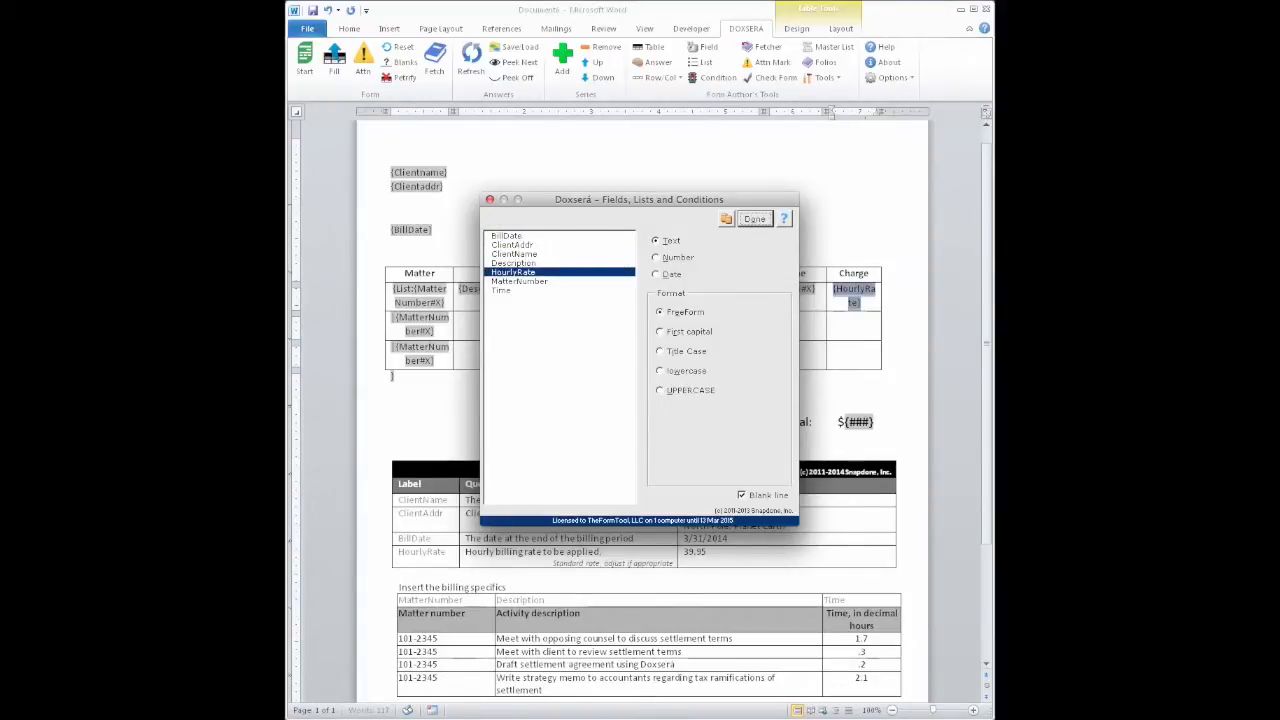
pyautogui.click(672, 257)
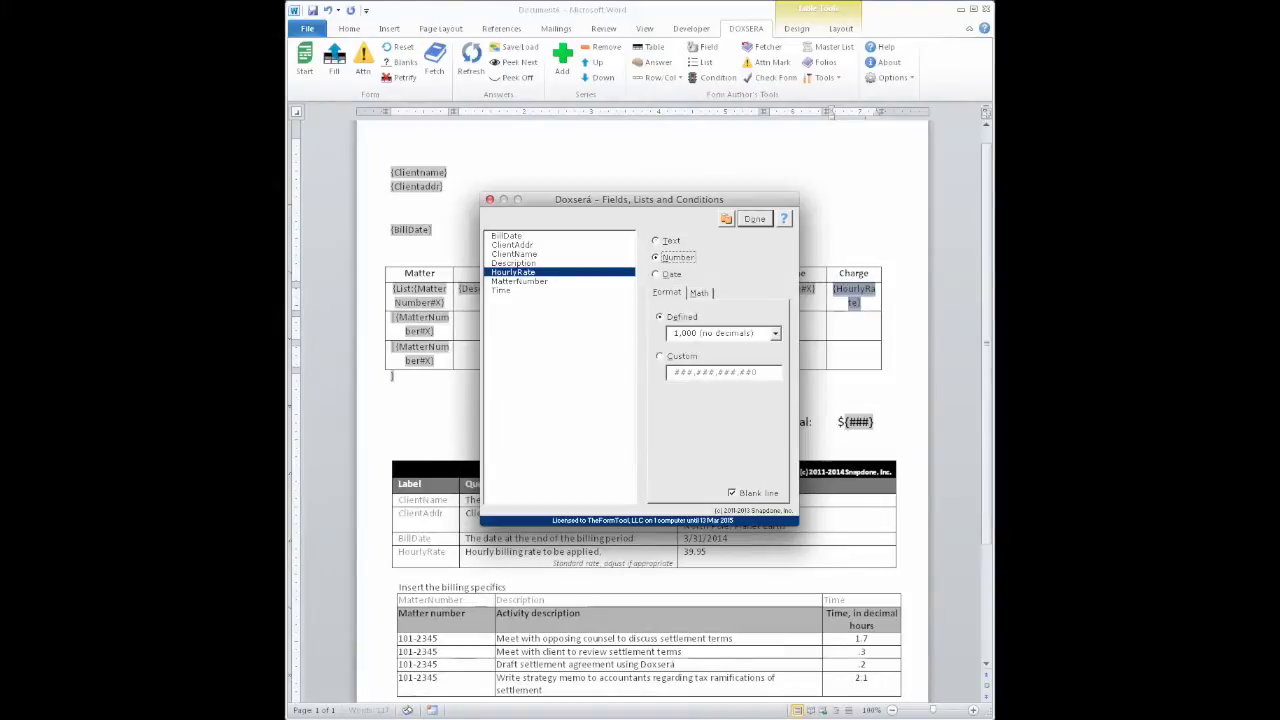
# Give the first row's Charge field a math formula that multiplies HourlyRate by the current item's time, Time#X.
pyautogui.click(700, 292)
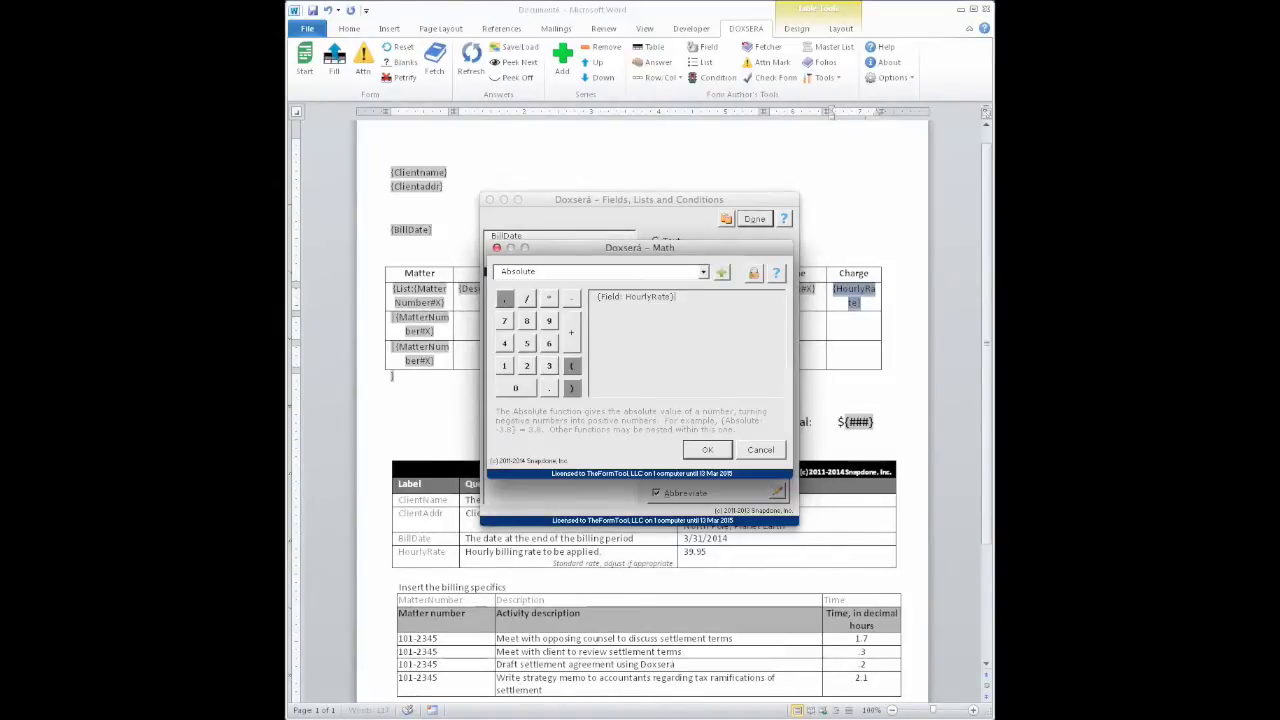
pyautogui.click(703, 272)
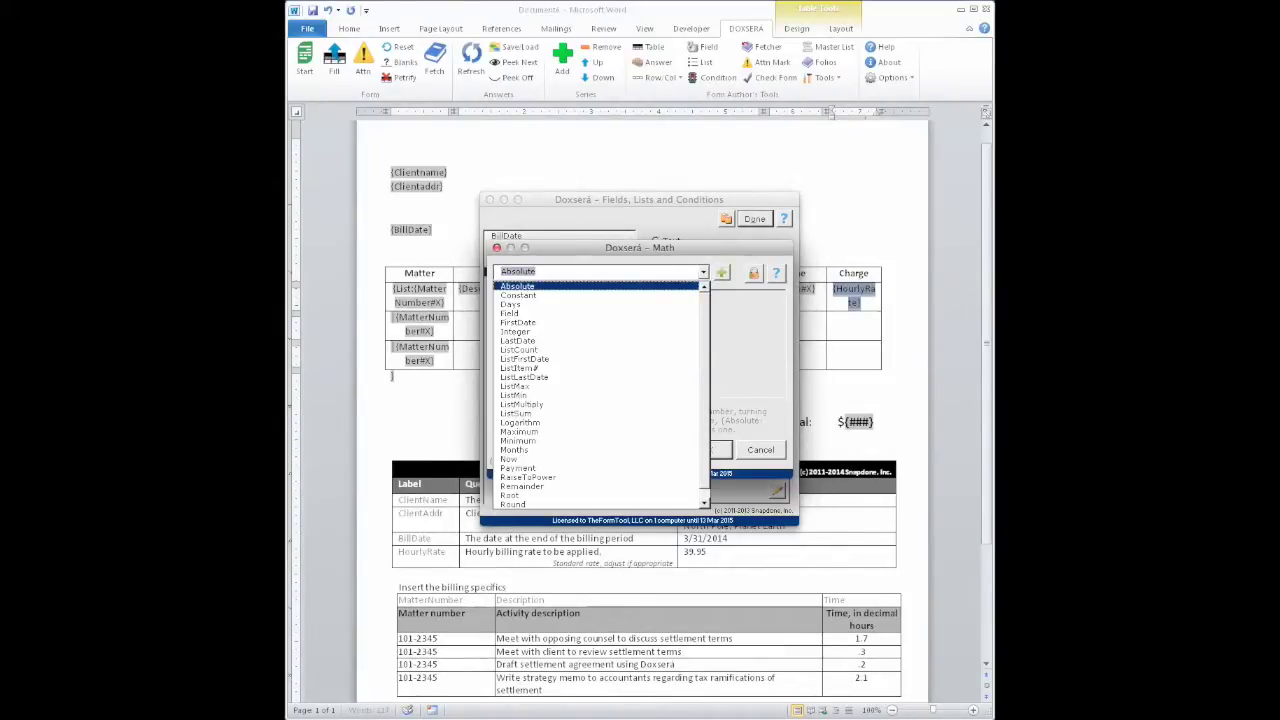
pyautogui.click(510, 313)
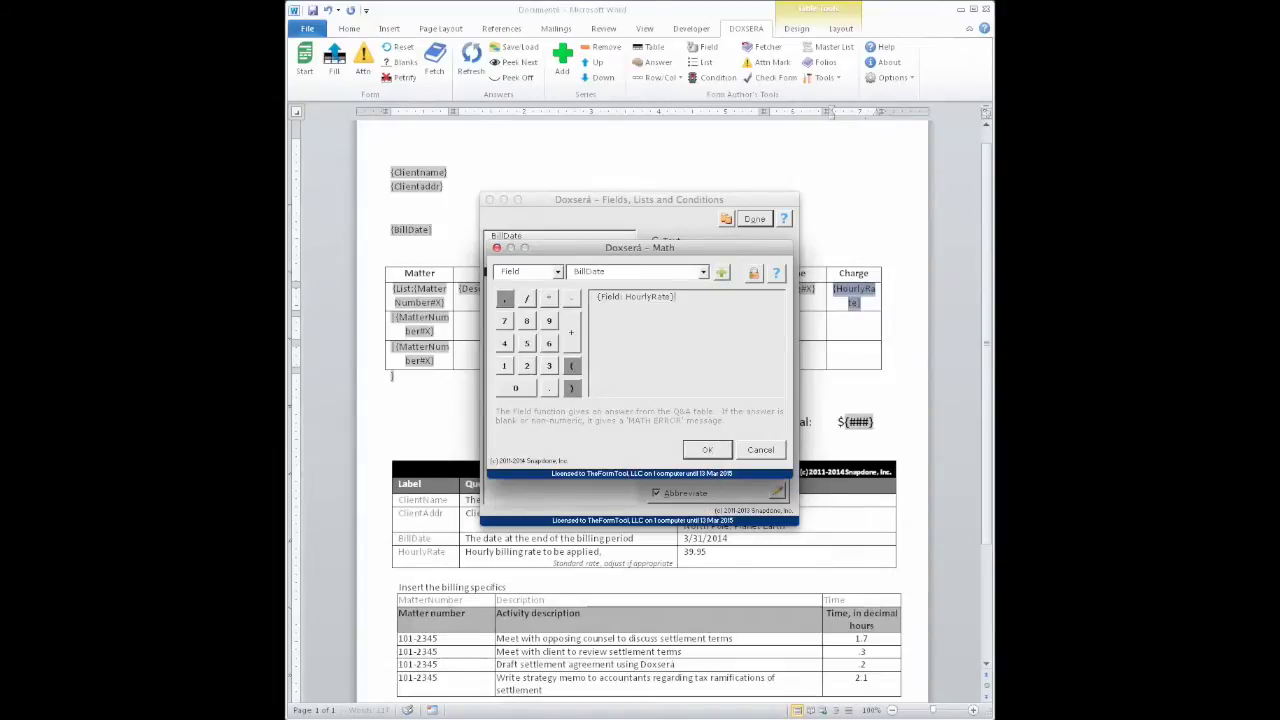
pyautogui.click(703, 272)
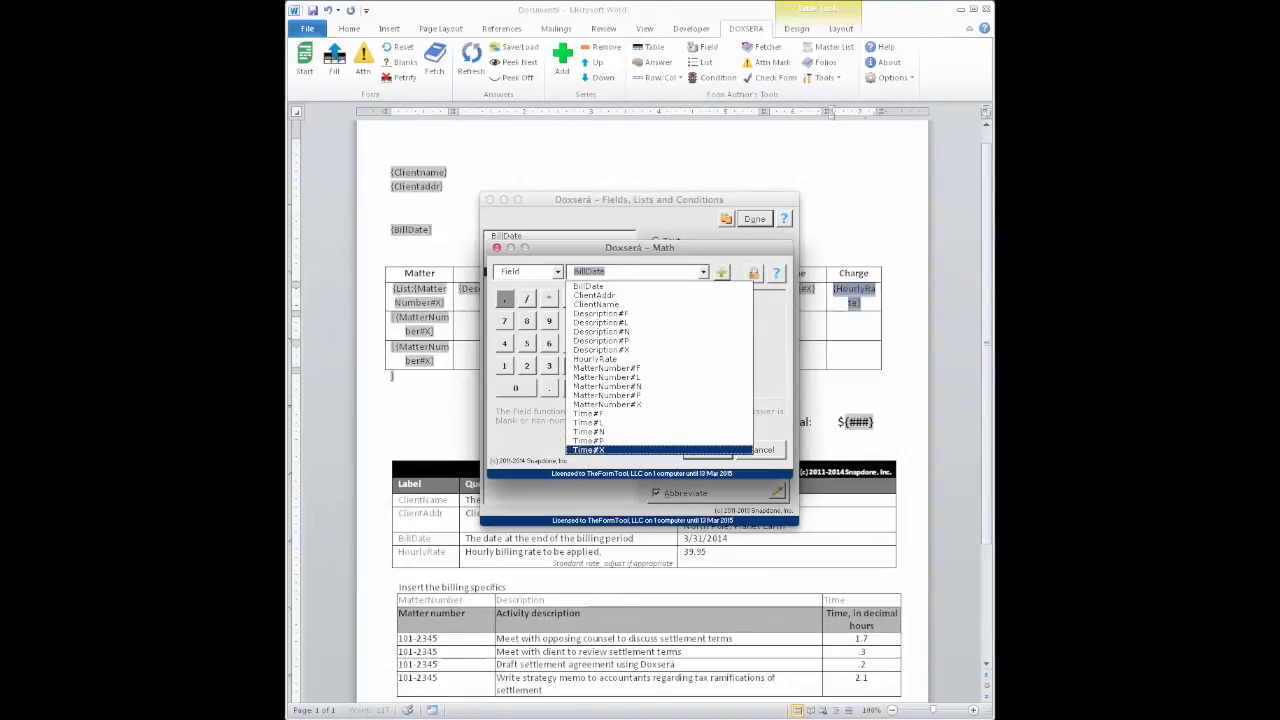
pyautogui.click(589, 450)
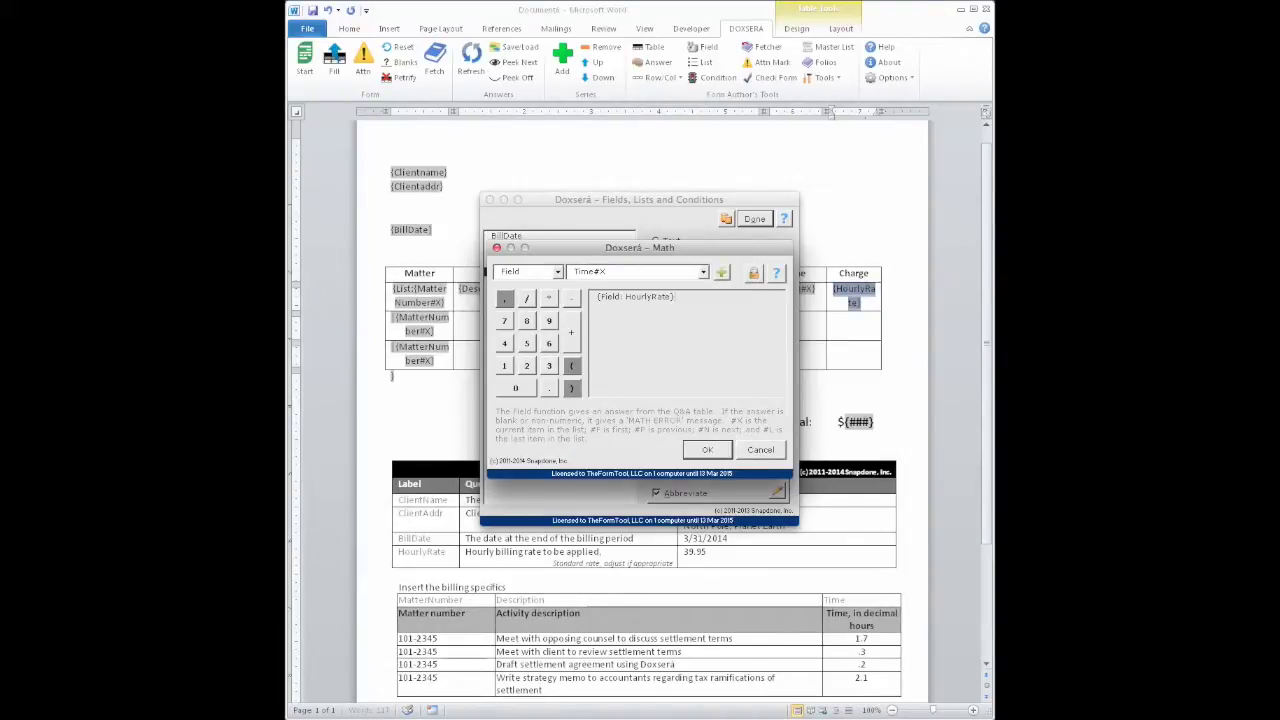
pyautogui.click(722, 272)
pyautogui.click(549, 299)
pyautogui.click(548, 298)
pyautogui.click(708, 450)
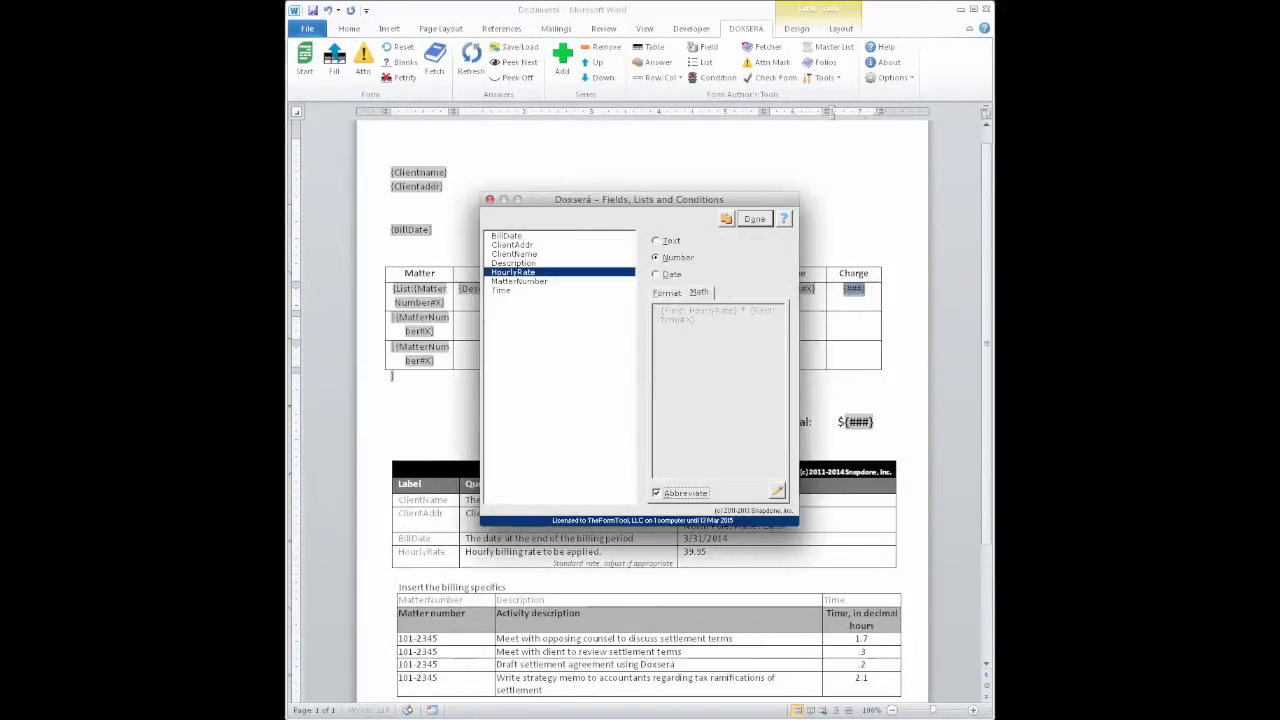
pyautogui.click(755, 219)
# Copy the first row's Description, Time and Charge fields into the middle and last rows of the billing table.
pyautogui.click(866, 289)
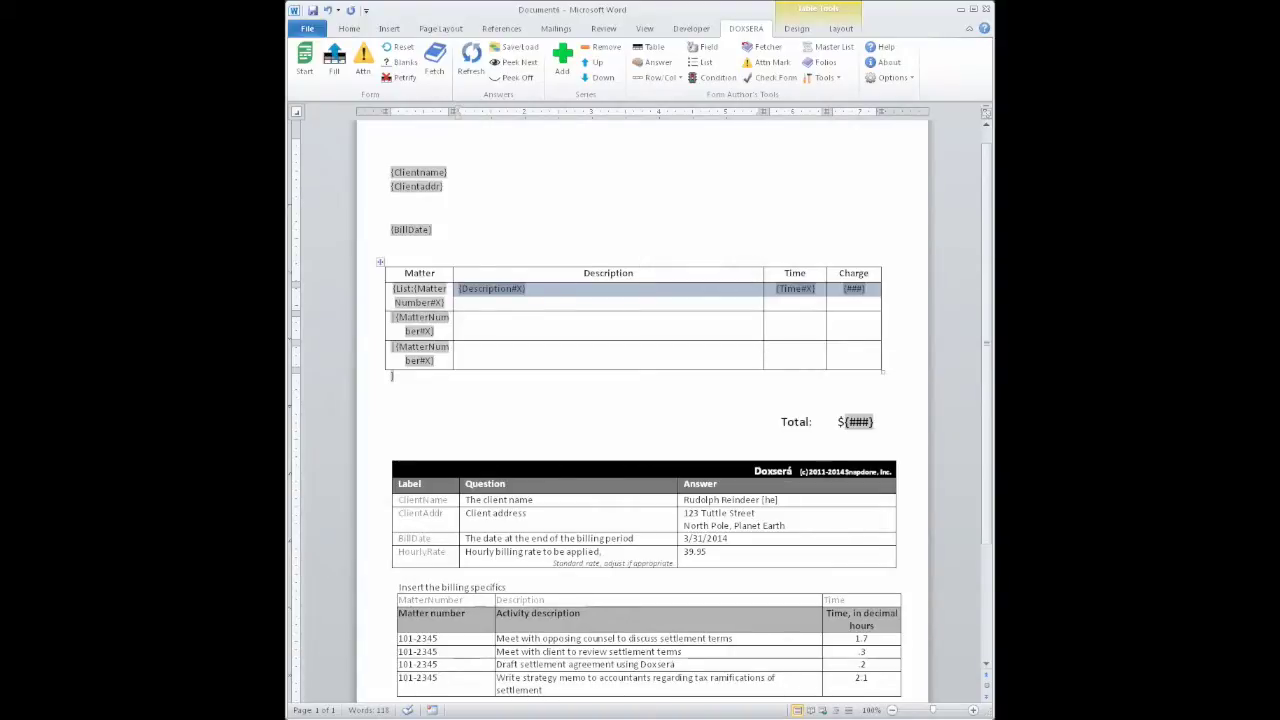
pyautogui.moveTo(520, 320); pyautogui.dragTo(853, 350)
pyautogui.write('{Description#X}\t{Time#X}\t{###} {Description#X}\t{Time#X}\t{###}')
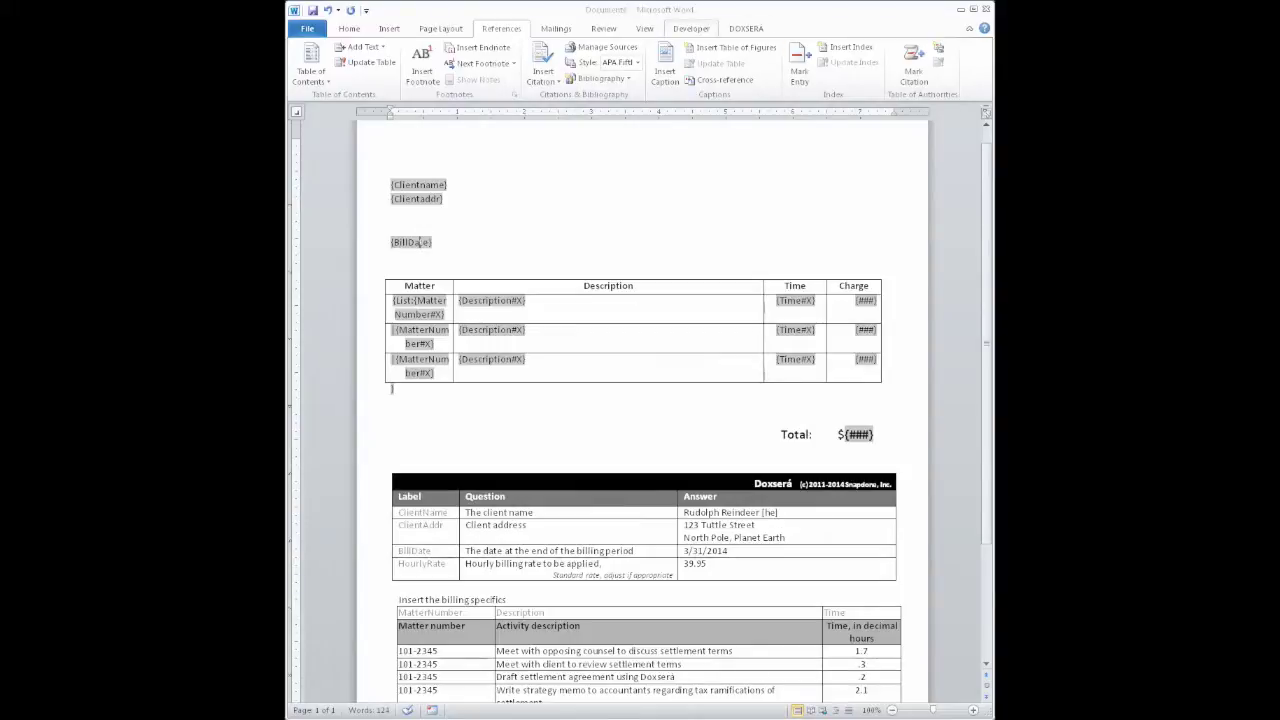
# Examine the date format of the BillDate field, and the number format and math formula of the Total field.
pyautogui.click(746, 28)
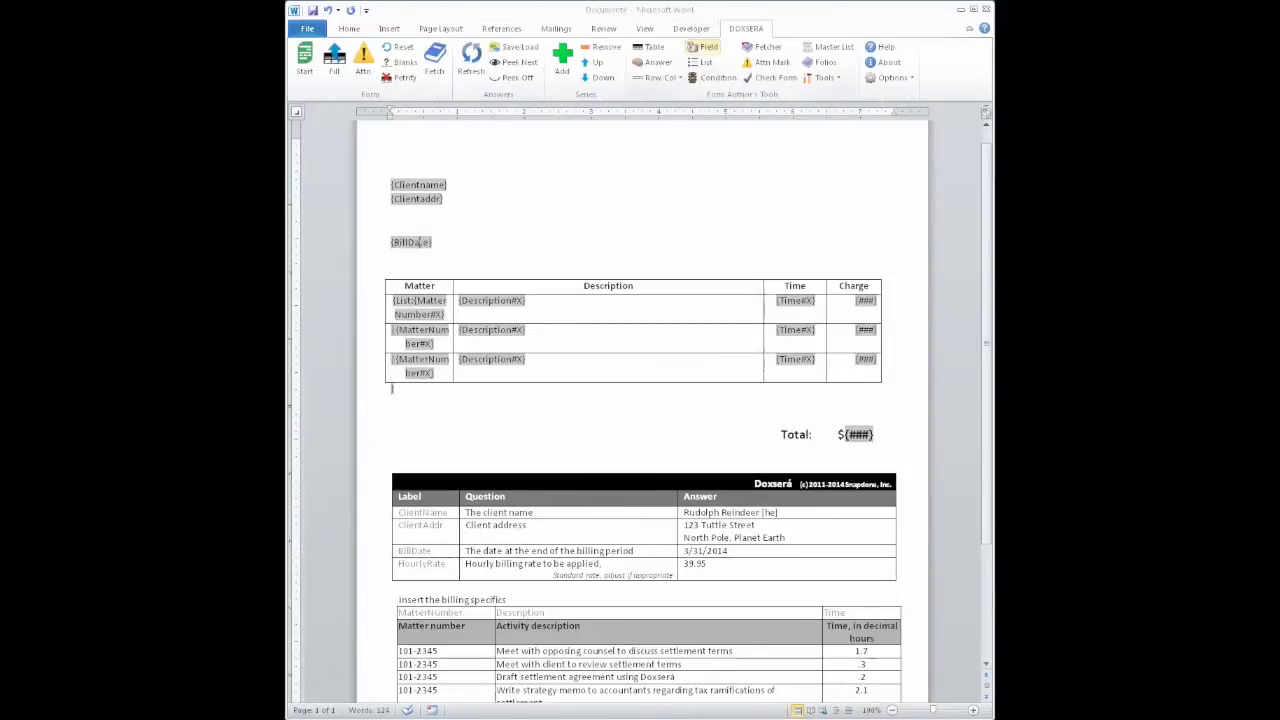
pyautogui.click(704, 47)
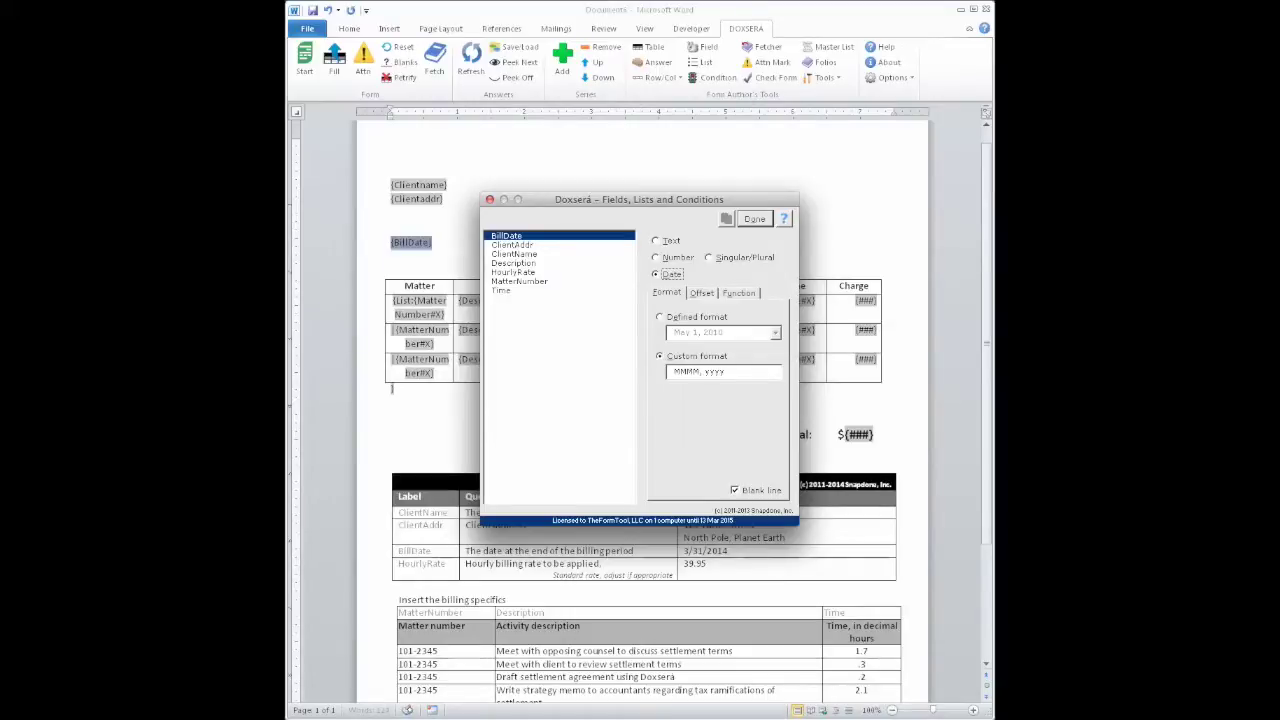
pyautogui.click(755, 219)
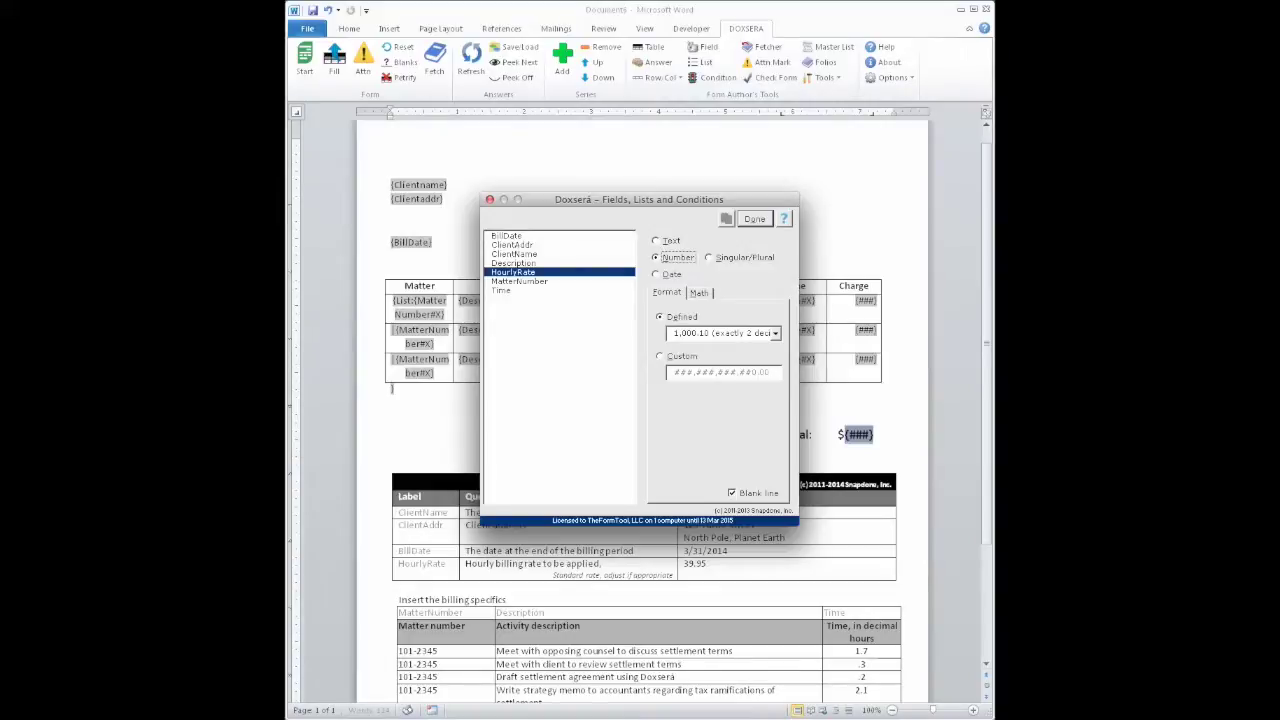
pyautogui.click(712, 292)
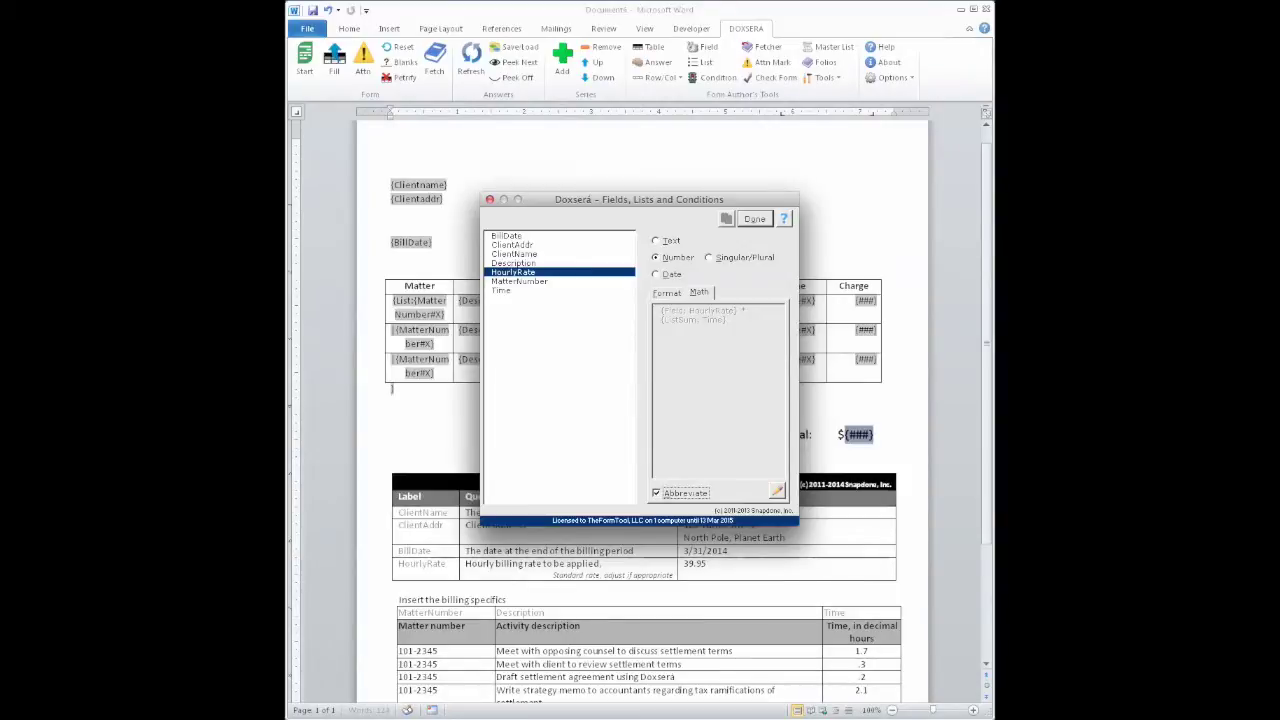
pyautogui.click(755, 219)
pyautogui.press('Return')
# Fill the billing form with the answers from the question-and-answer tables.
pyautogui.click(334, 60)
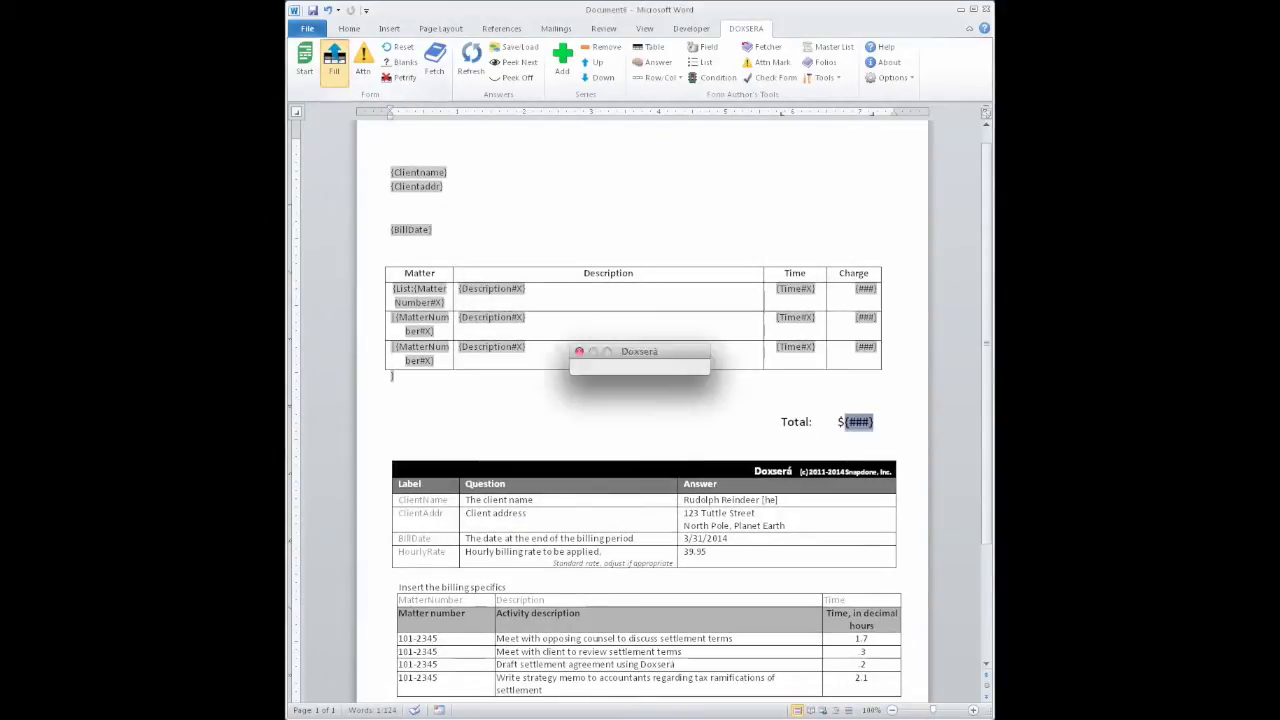